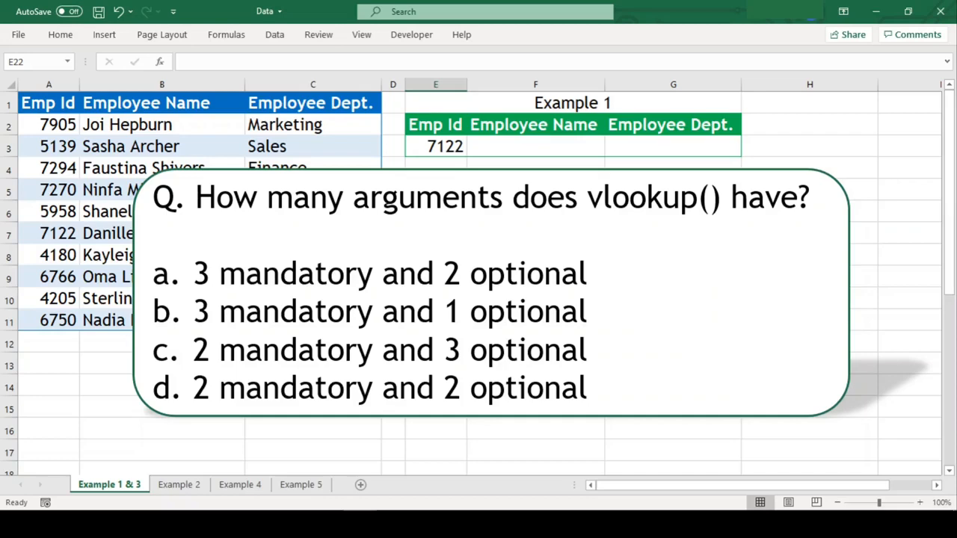
Enter =XLOOKUP(E3,A2:A11,B2:B11) in F3 to look up the employee name for Example 1.
{"action": "left_click", "coordinate": [571, 148]}
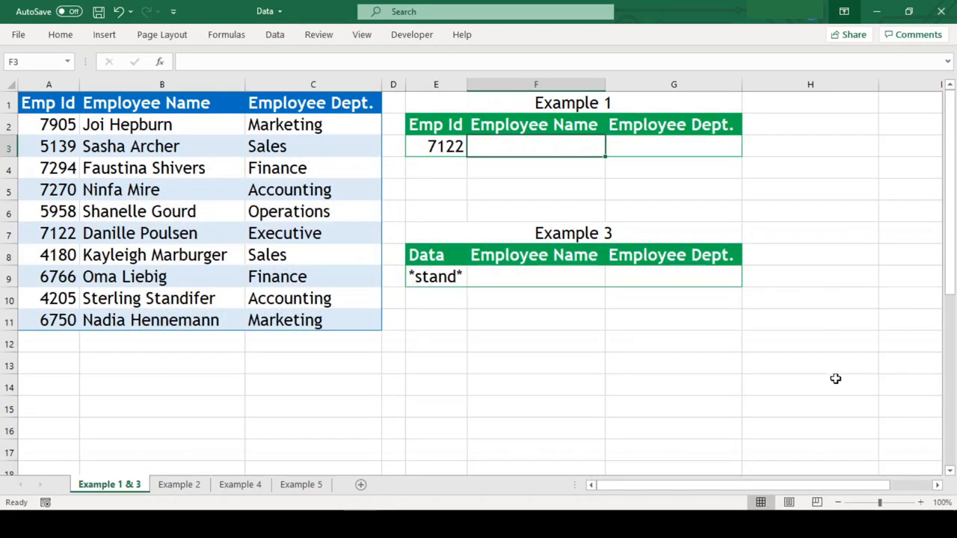
{"action": "type", "text": "=xlo"}
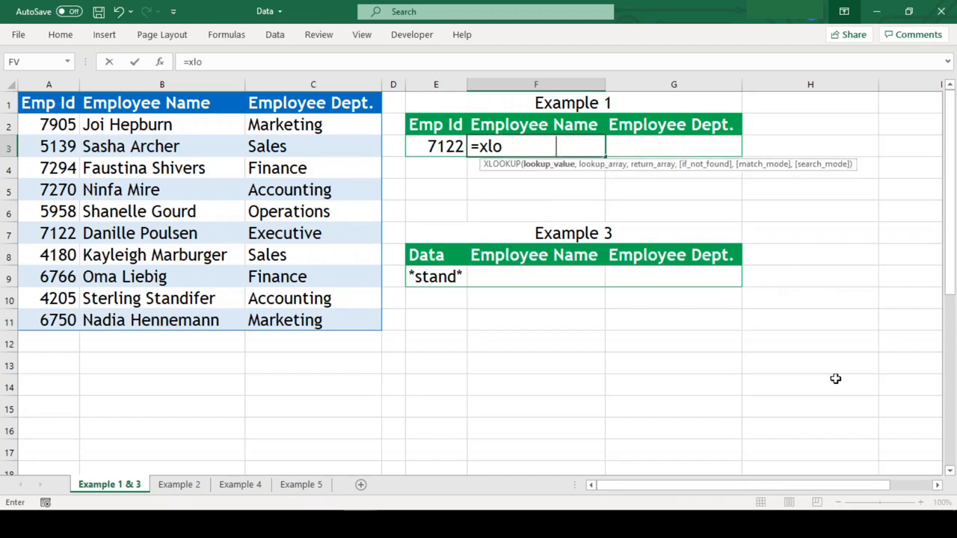
{"action": "key", "text": "Tab"}
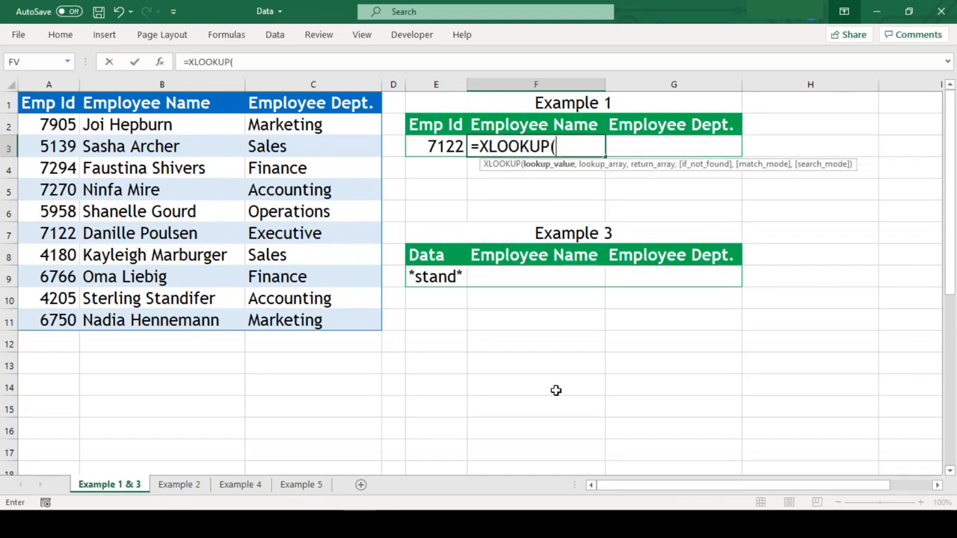
{"action": "left_click", "coordinate": [444, 147]}
{"action": "type", "text": ","}
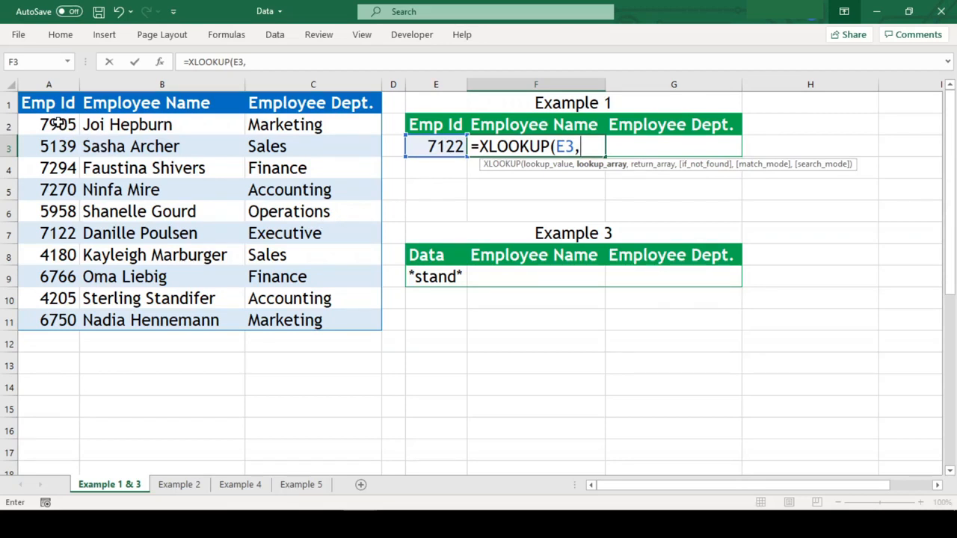
{"action": "left_click_drag", "start_coordinate": [58, 123], "coordinate": [52, 317]}
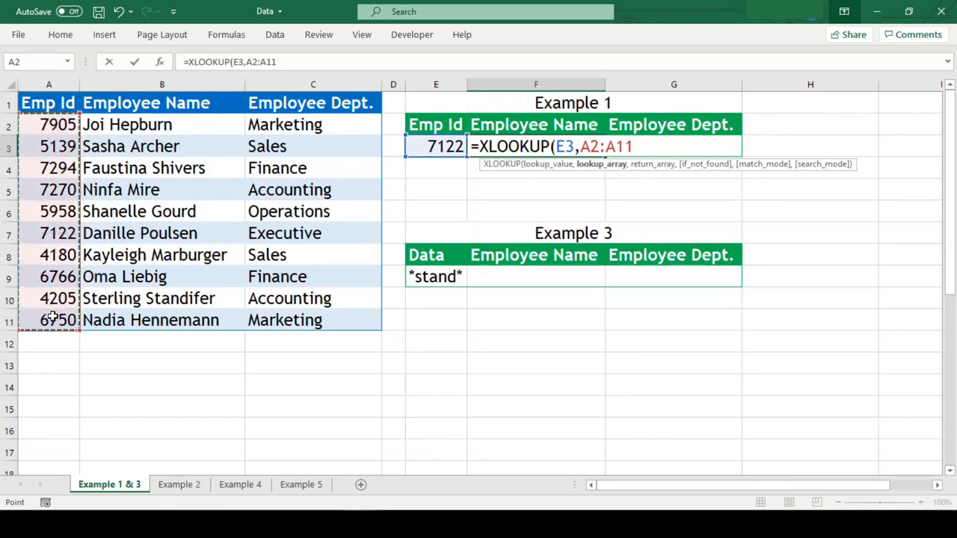
{"action": "type", "text": ","}
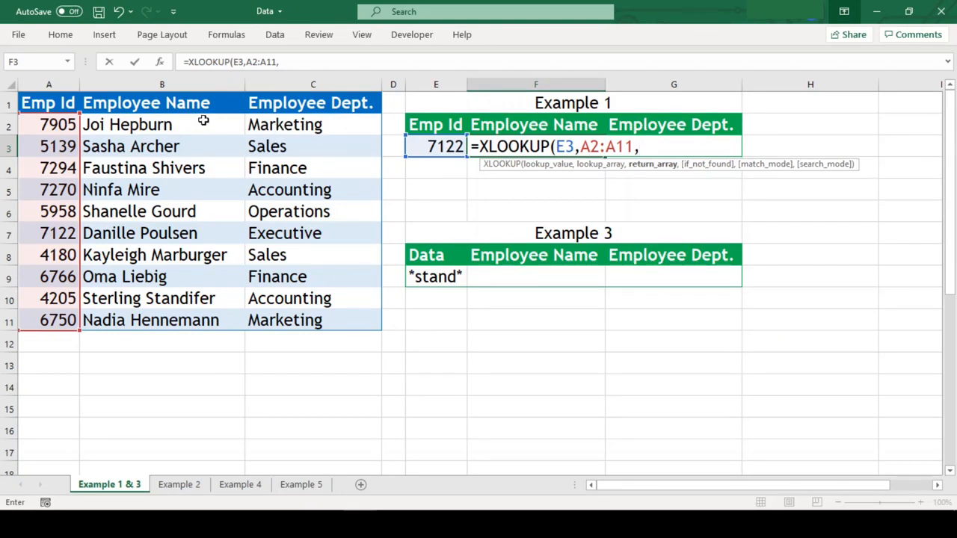
{"action": "left_click_drag", "start_coordinate": [203, 121], "coordinate": [205, 318]}
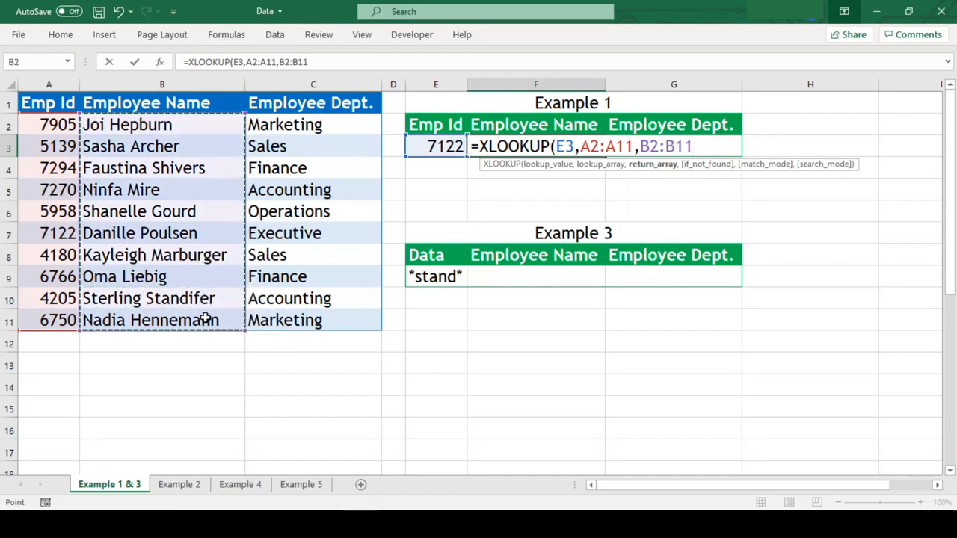
{"action": "type", "text": ")"}
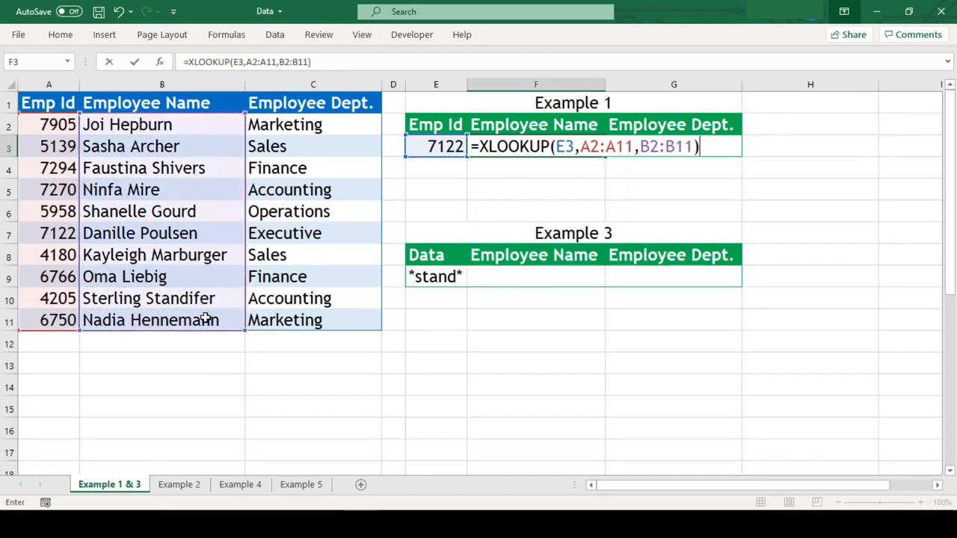
{"action": "key", "text": "Return"}
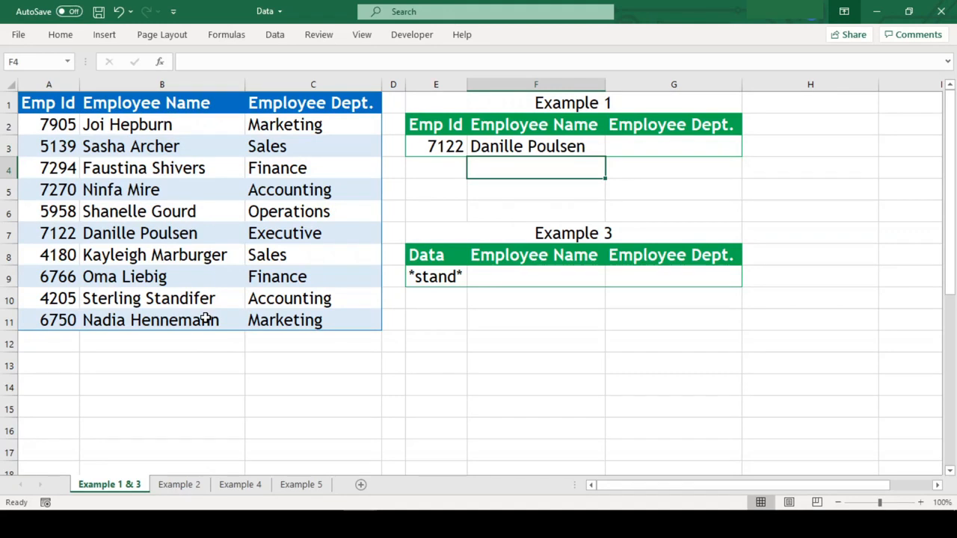
Copy the text of the XLOOKUP formula in F3 into G3 without shifting its cell references.
{"action": "double_click", "coordinate": [491, 149]}
{"action": "key", "text": "shift+Left"}
{"action": "key", "text": "shift+Left"}
{"action": "key", "text": "shift+Left"}
{"action": "key", "text": "shift+Left"}
{"action": "key", "text": "shift+Left"}
{"action": "key", "text": "shift+Left"}
{"action": "key", "text": "shift+Left"}
{"action": "key", "text": "shift+Left"}
{"action": "key", "text": "shift+Left"}
{"action": "key", "text": "shift+Left"}
{"action": "key", "text": "shift+Left"}
{"action": "key", "text": "shift+Left"}
{"action": "key", "text": "shift+Left"}
{"action": "key", "text": "shift+Left"}
{"action": "key", "text": "shift+Left"}
{"action": "key", "text": "shift+Left"}
{"action": "key", "text": "shift+Left"}
{"action": "key", "text": "shift+Left"}
{"action": "key", "text": "shift+Left"}
{"action": "key", "text": "shift+Left"}
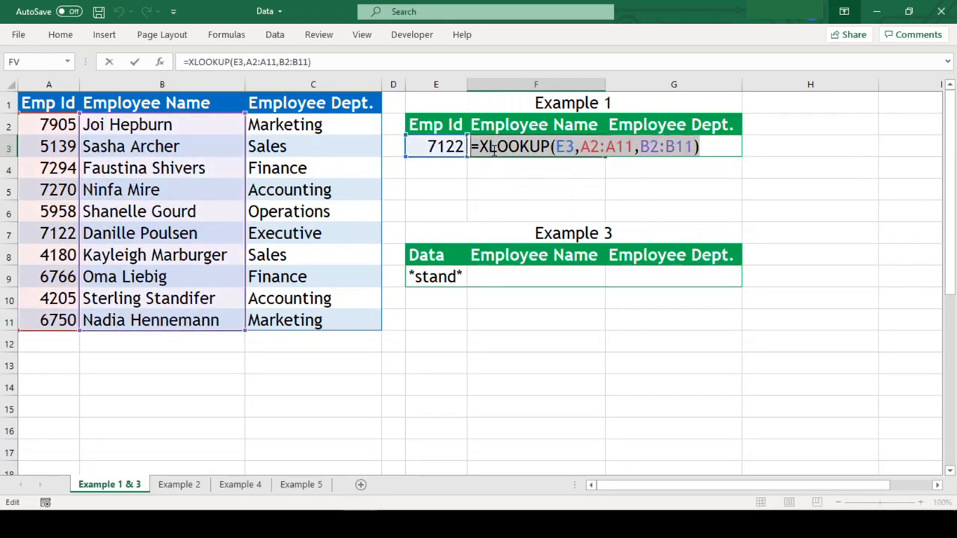
{"action": "key", "text": "ctrl+c"}
{"action": "key", "text": "Escape"}
{"action": "key", "text": "Right"}
{"action": "key", "text": "F2"}
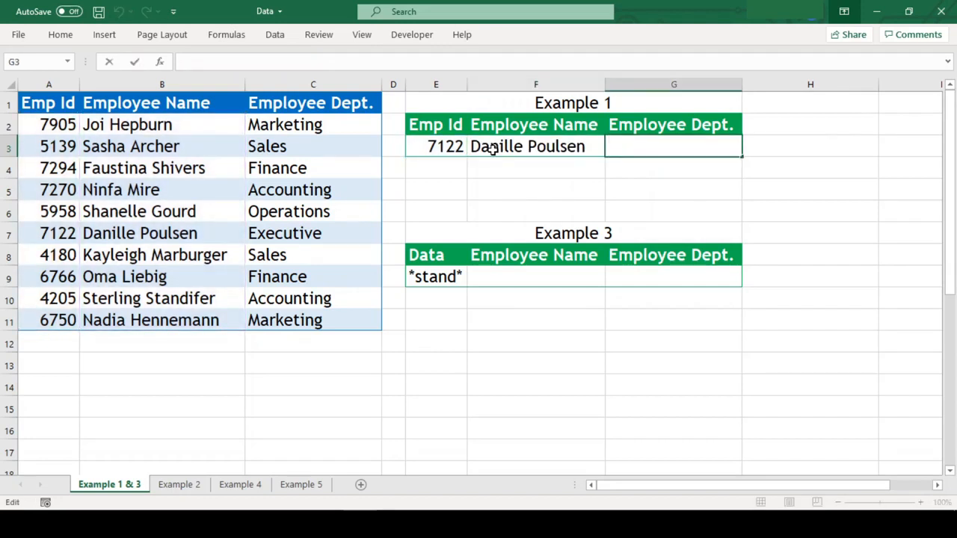
{"action": "key", "text": "ctrl+v"}
Change the return range of the XLOOKUP formula in G3 to C2:C11.
{"action": "key", "text": "Left"}
{"action": "key", "text": "Left"}
{"action": "key", "text": "Left"}
{"action": "key", "text": "Left"}
{"action": "key", "text": "Left"}
{"action": "key", "text": "Left"}
{"action": "key", "text": "shift+Left"}
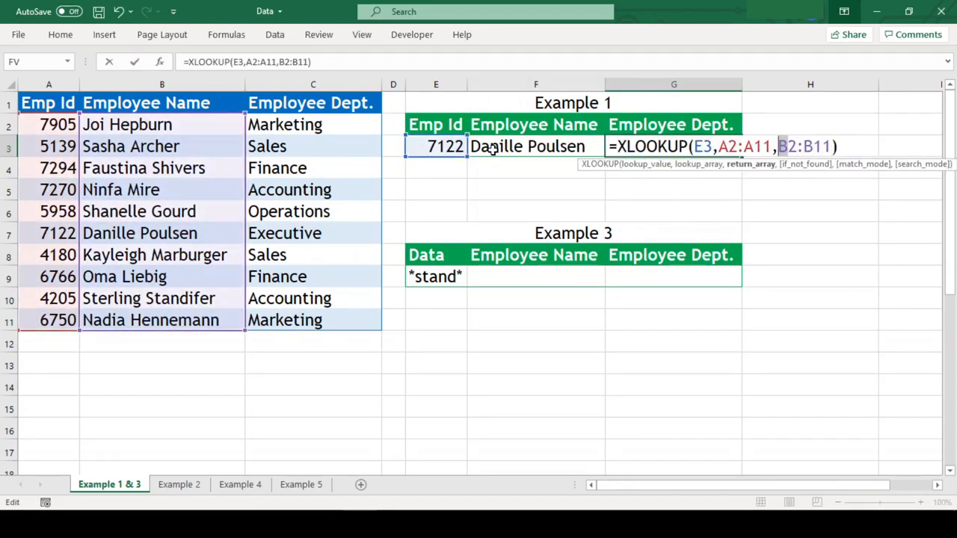
{"action": "type", "text": "C"}
{"action": "key", "text": "Right"}
{"action": "key", "text": "Right"}
{"action": "key", "text": "shift+Right"}
{"action": "type", "text": "C"}
{"action": "key", "text": "Return"}
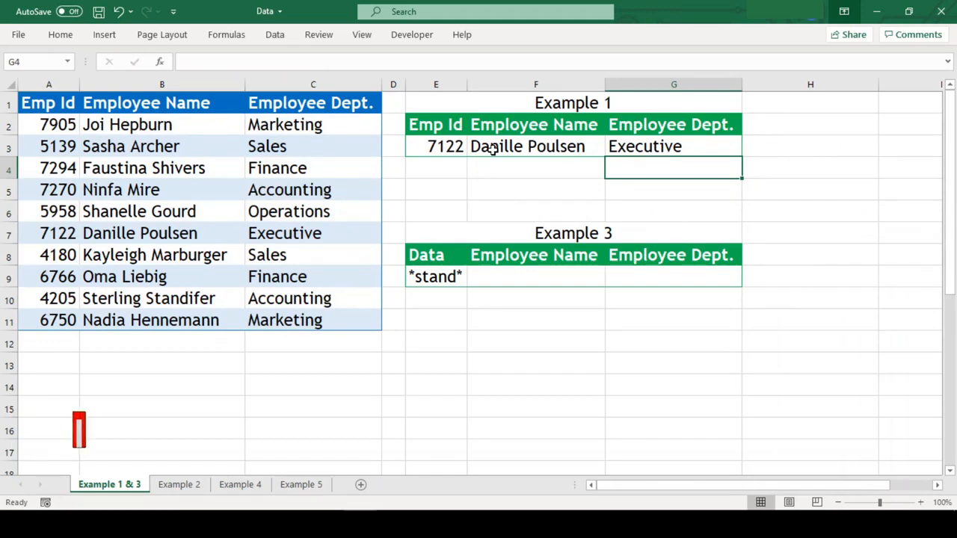
Clear the formula in G3 and extend the return range of the XLOOKUP in F3 to B2:C11.
{"action": "key", "text": "Up"}
{"action": "key", "text": "Delete"}
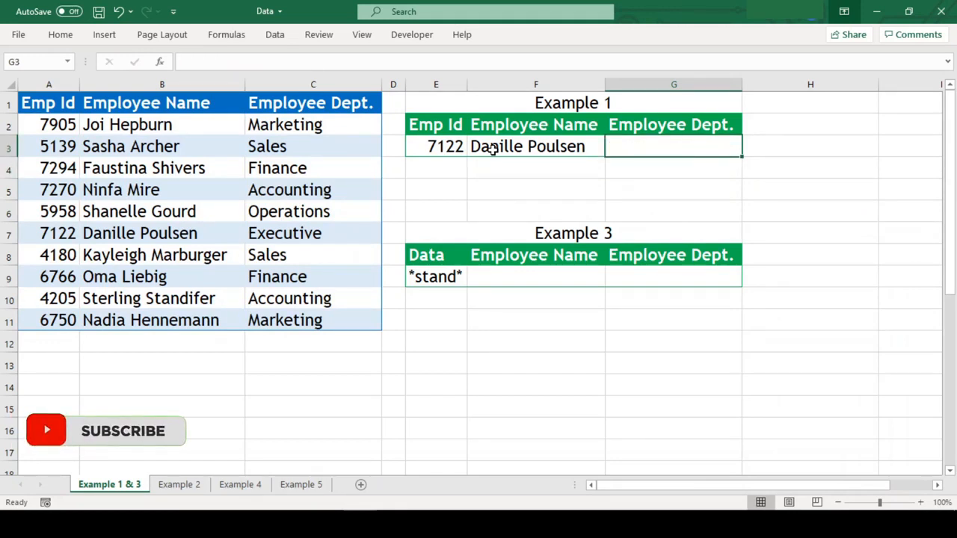
{"action": "key", "text": "Left"}
{"action": "key", "text": "F2"}
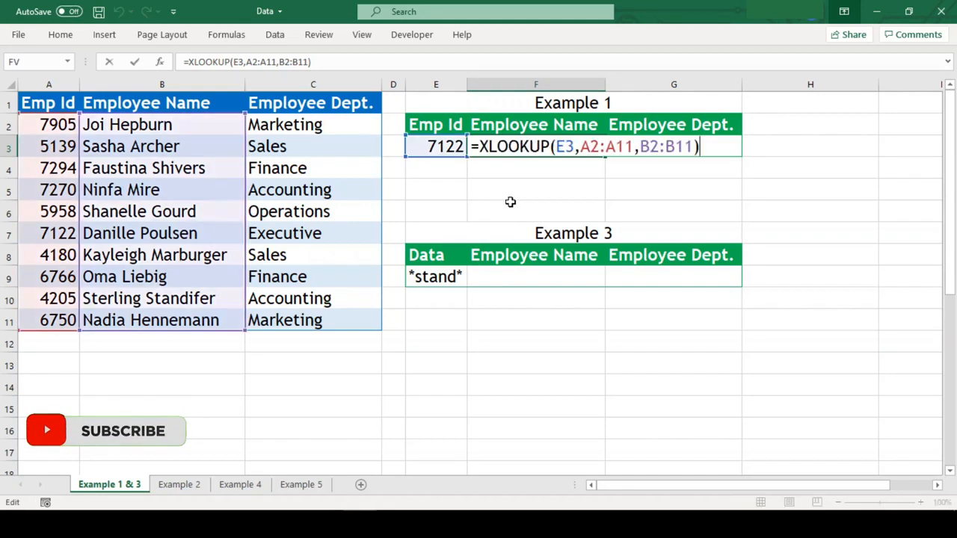
{"action": "key", "text": "Left"}
{"action": "key", "text": "Left"}
{"action": "key", "text": "Left"}
{"action": "key", "text": "BackSpace"}
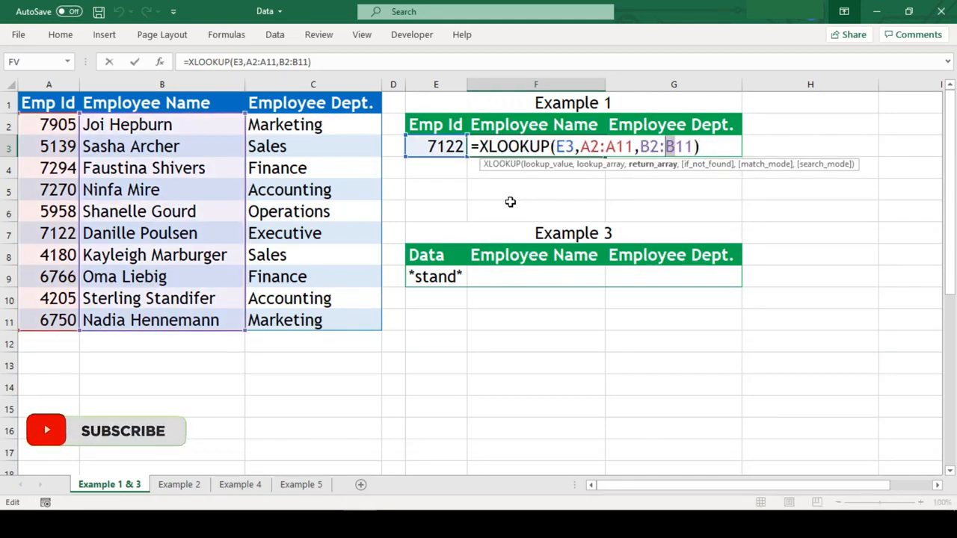
{"action": "type", "text": "C"}
{"action": "key", "text": "ctrl+Return"}
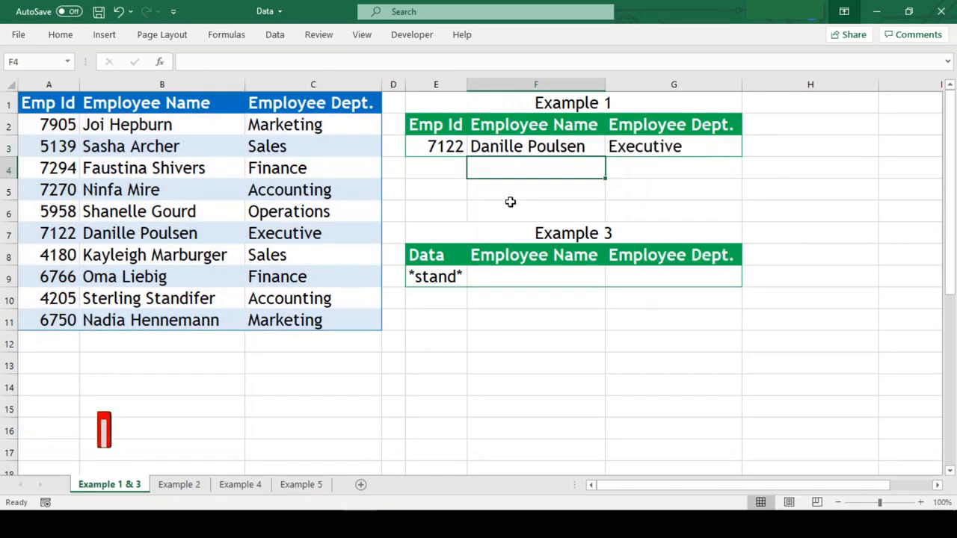
Replace the Emp Id in E3 with an ID number that is missing from the employee table.
{"action": "left_click", "coordinate": [429, 147]}
{"action": "type", "text": "8211"}
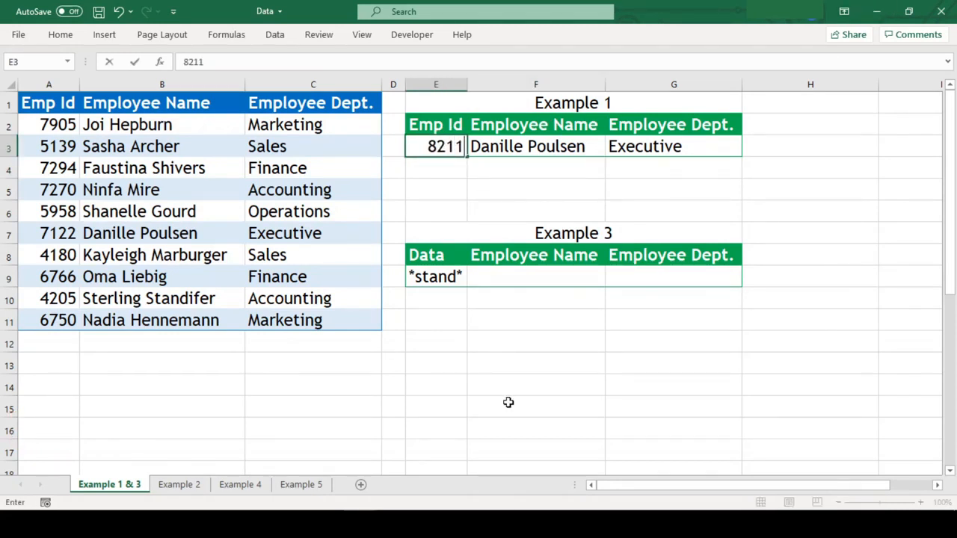
{"action": "key", "text": "Return"}
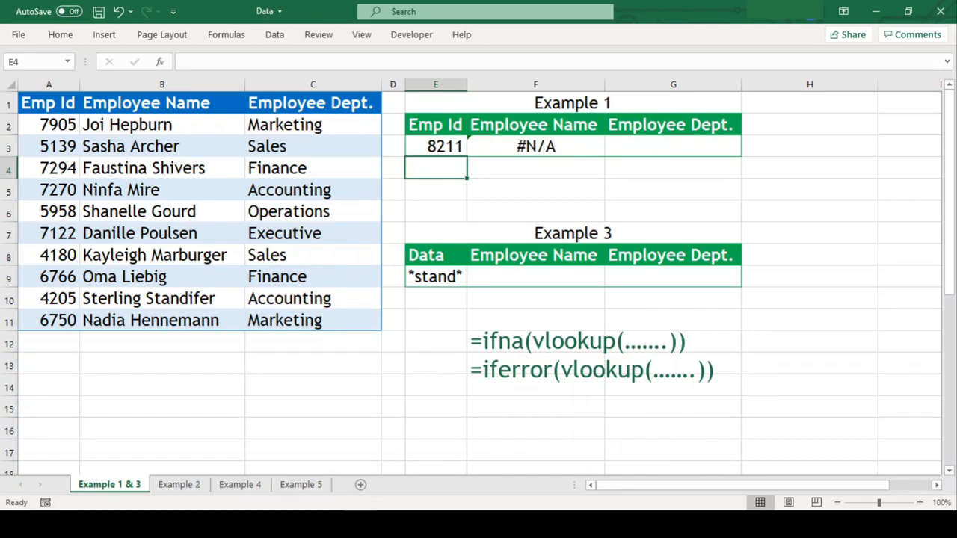
Add "not found" as the if_not_found argument of the XLOOKUP formula in F3.
{"action": "key", "text": "Up"}
{"action": "key", "text": "Right"}
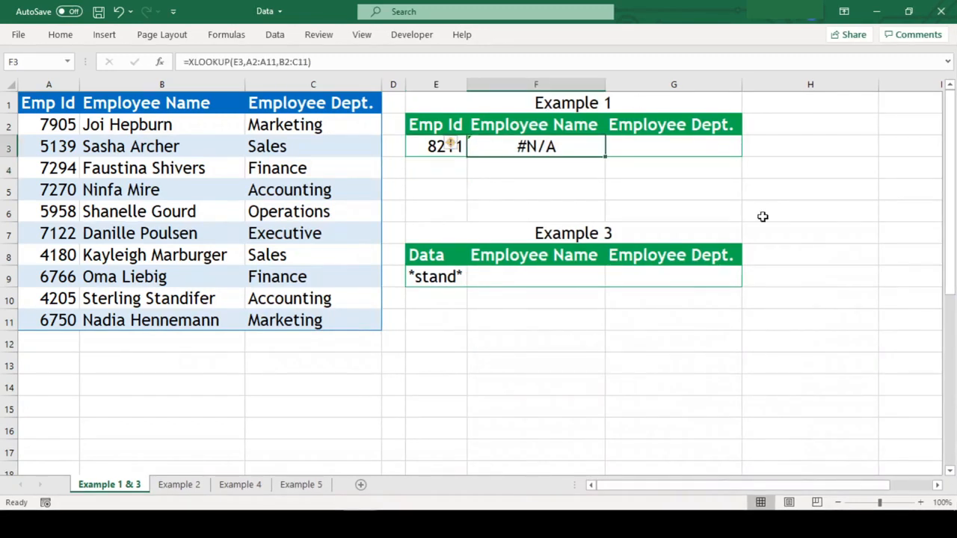
{"action": "key", "text": "F2"}
{"action": "key", "text": "Left"}
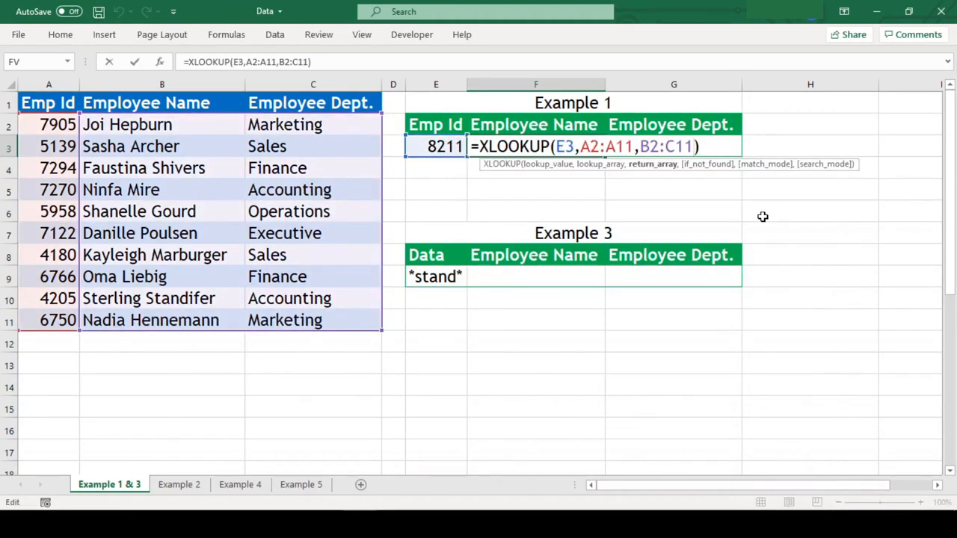
{"action": "type", "text": ","}
{"action": "type", "text": "\"not"}
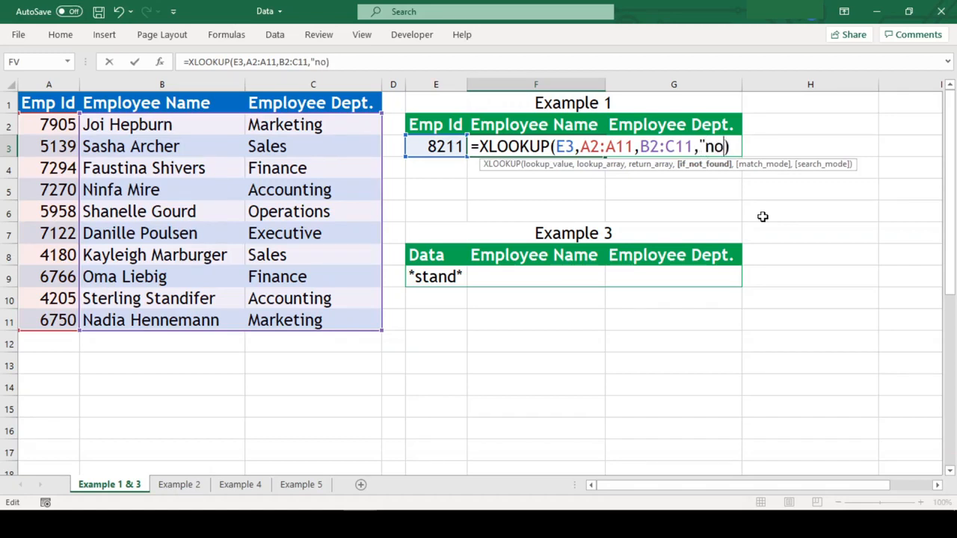
{"action": "type", "text": " found\""}
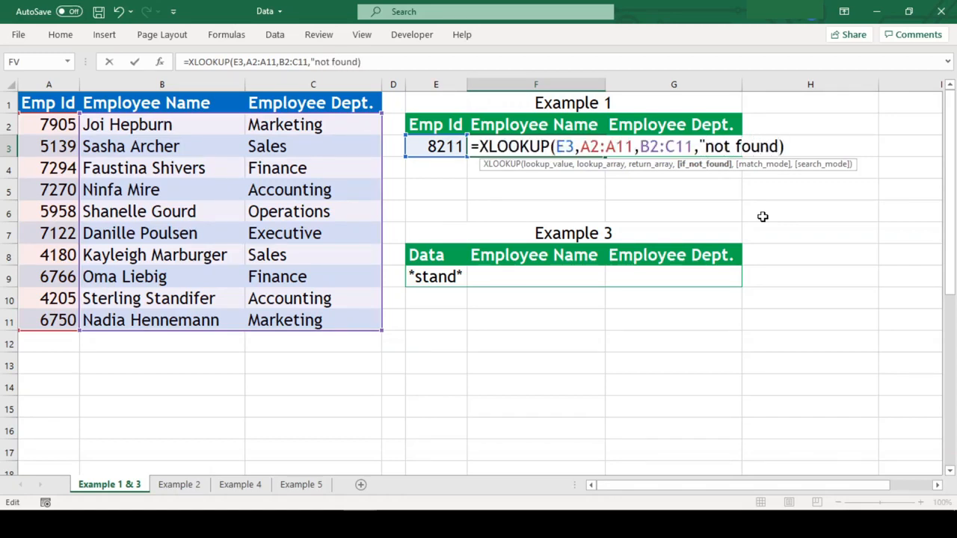
{"action": "key", "text": "Return"}
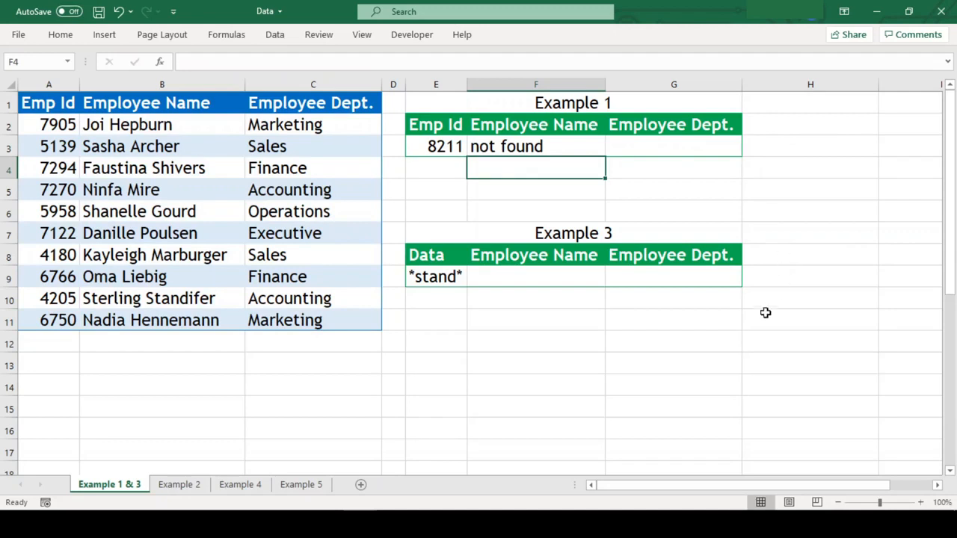
Open the Example 2 sheet and examine the commission thresholds and their rates in columns A and B.
{"action": "left_click", "coordinate": [172, 492]}
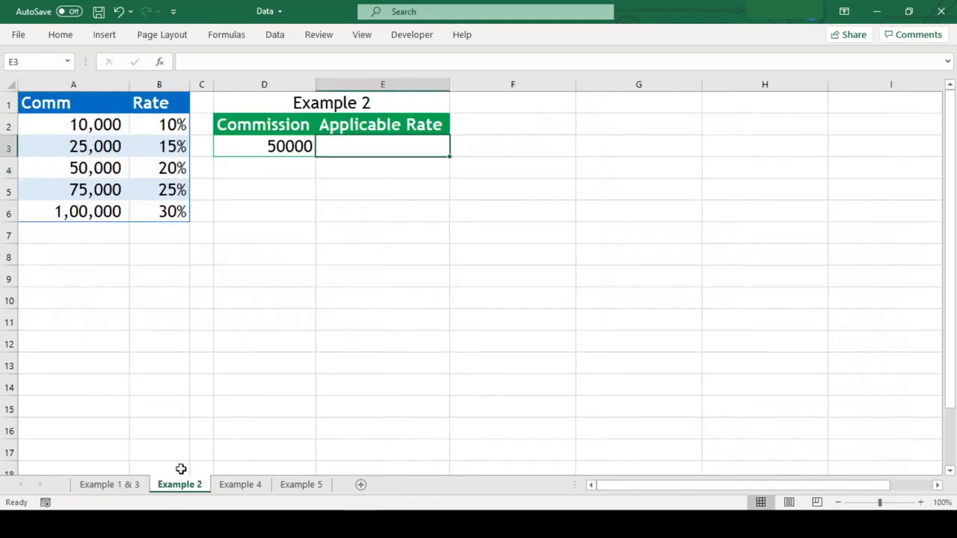
{"action": "left_click", "coordinate": [83, 97]}
{"action": "left_click", "coordinate": [150, 99]}
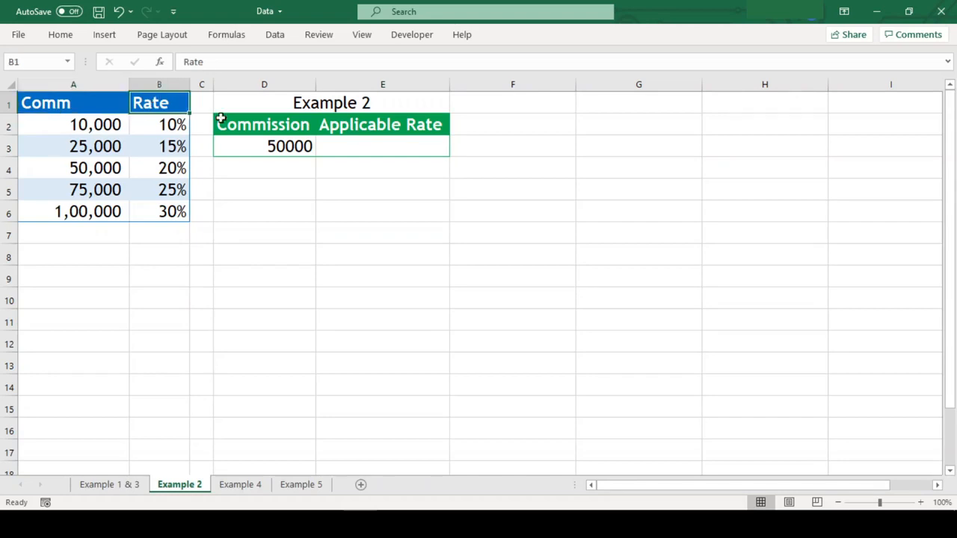
{"action": "left_click", "coordinate": [59, 126]}
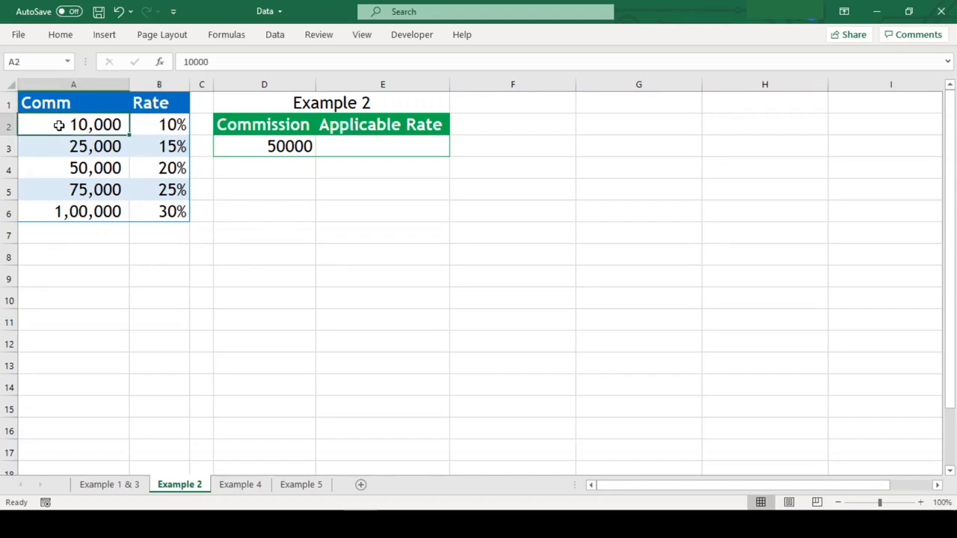
{"action": "left_click", "coordinate": [148, 125]}
{"action": "left_click", "coordinate": [49, 142]}
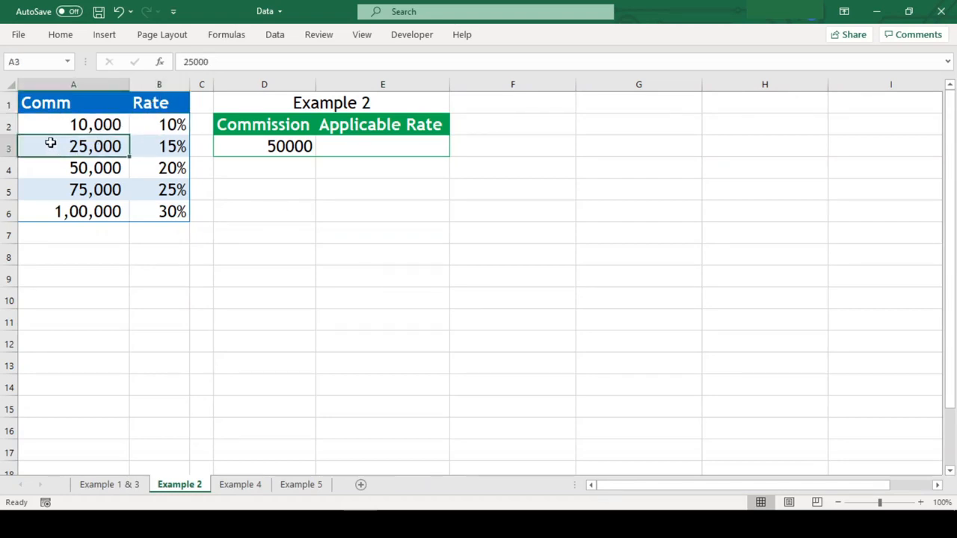
{"action": "left_click", "coordinate": [138, 148]}
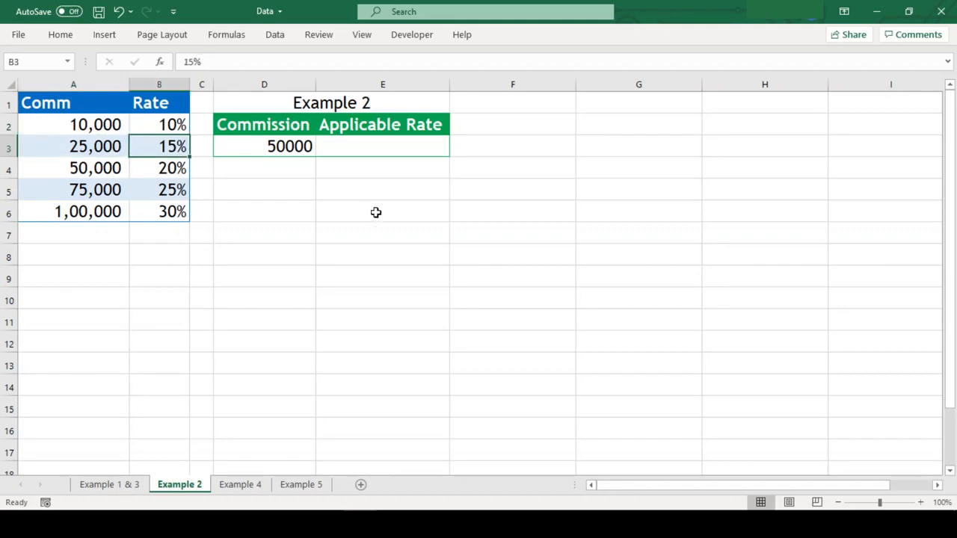
Enter an XLOOKUP formula in E3 with lookup value D3, lookup range A2:A6 and return range B2:B6.
{"action": "left_click", "coordinate": [404, 148]}
{"action": "type", "text": "=XLOOKUP("}
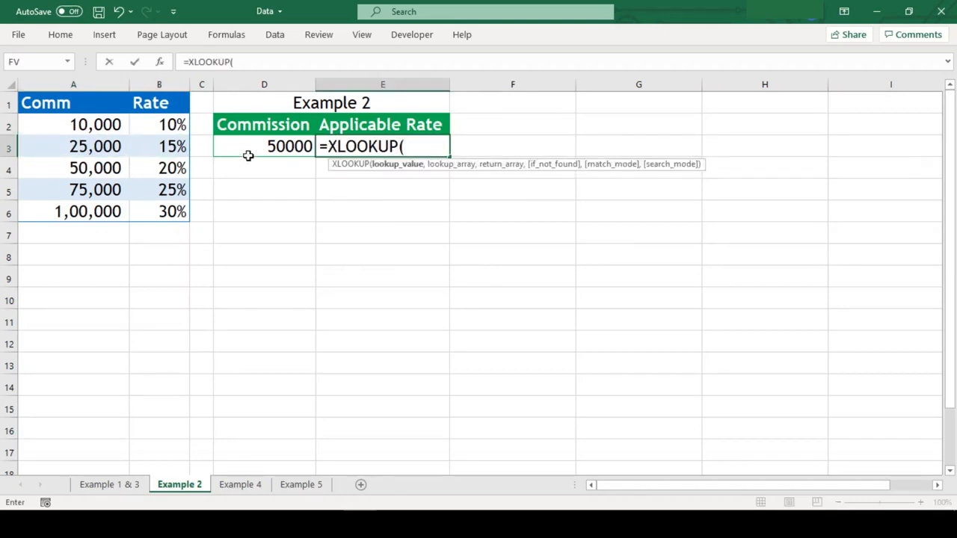
{"action": "left_click", "coordinate": [254, 149]}
{"action": "type", "text": ","}
{"action": "key", "text": "Up"}
{"action": "key", "text": "Left"}
{"action": "key", "text": "Left"}
{"action": "key", "text": "Left"}
{"action": "key", "text": "Left"}
{"action": "key", "text": "ctrl+shift+Down"}
{"action": "type", "text": ","}
{"action": "key", "text": "Up"}
{"action": "key", "text": "Left"}
{"action": "key", "text": "Left"}
{"action": "key", "text": "Left"}
{"action": "key", "text": "ctrl+shift+Down"}
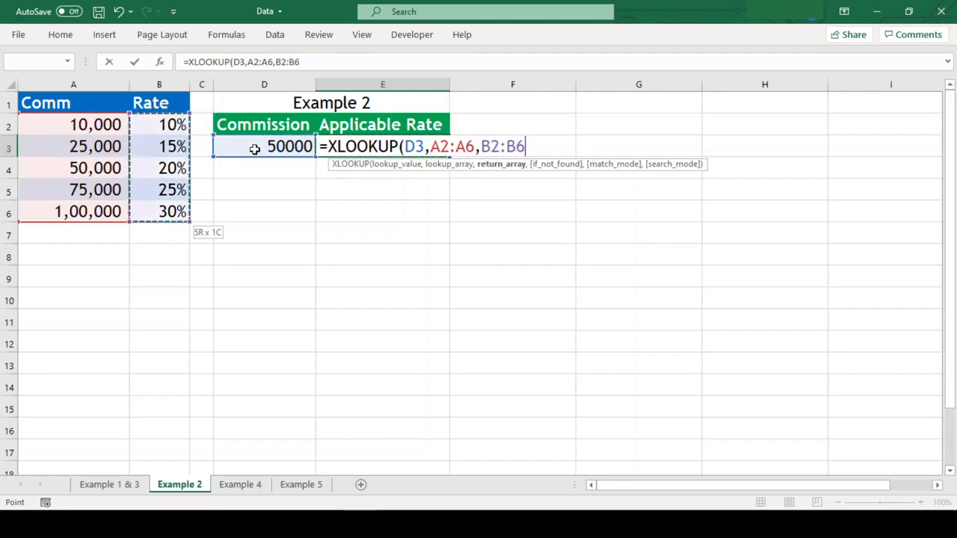
{"action": "key", "text": "Return"}
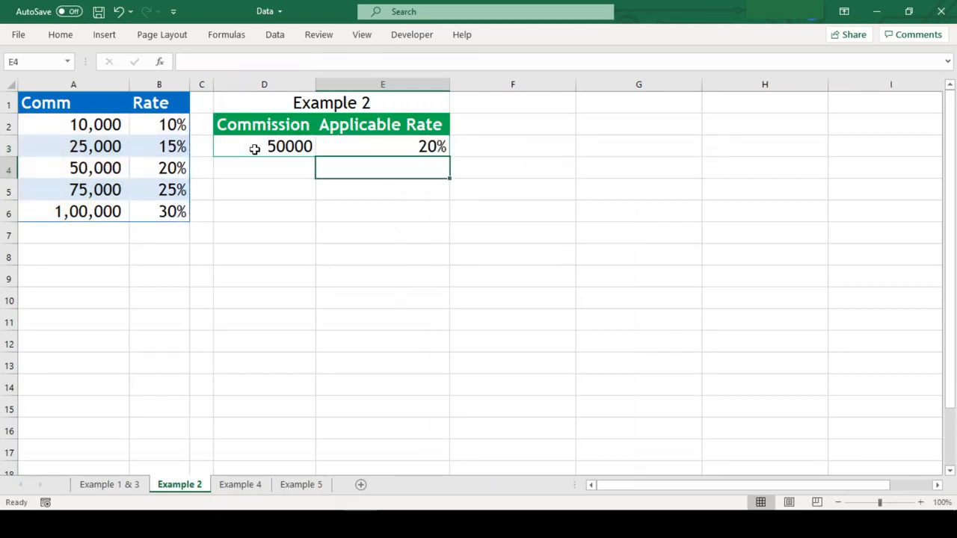
Set the commission in D3 to 45000.
{"action": "left_click", "coordinate": [252, 146]}
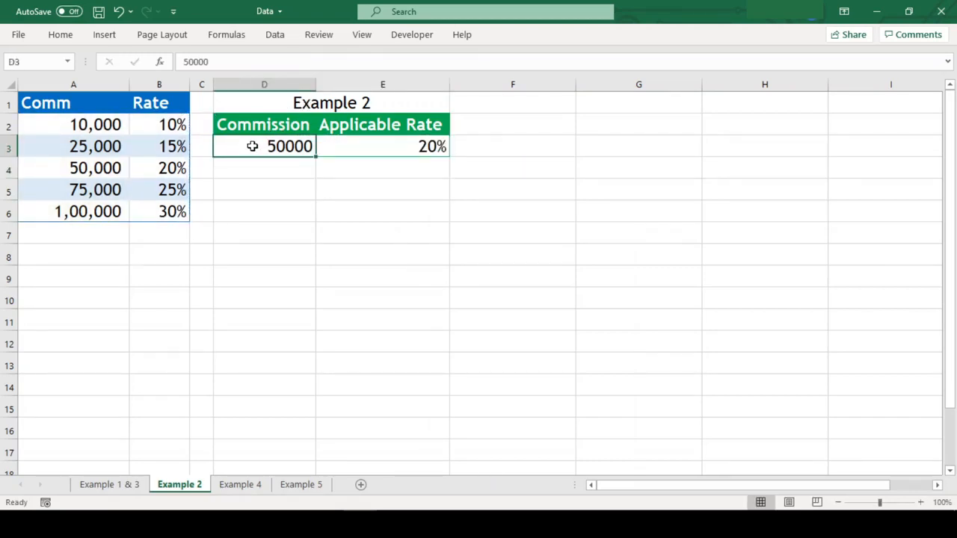
{"action": "type", "text": "45000"}
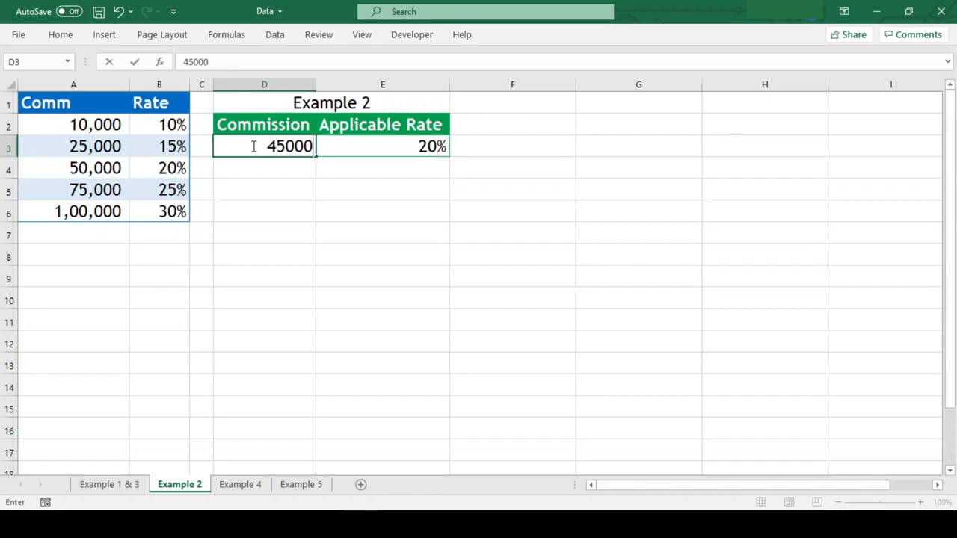
{"action": "key", "text": "Return"}
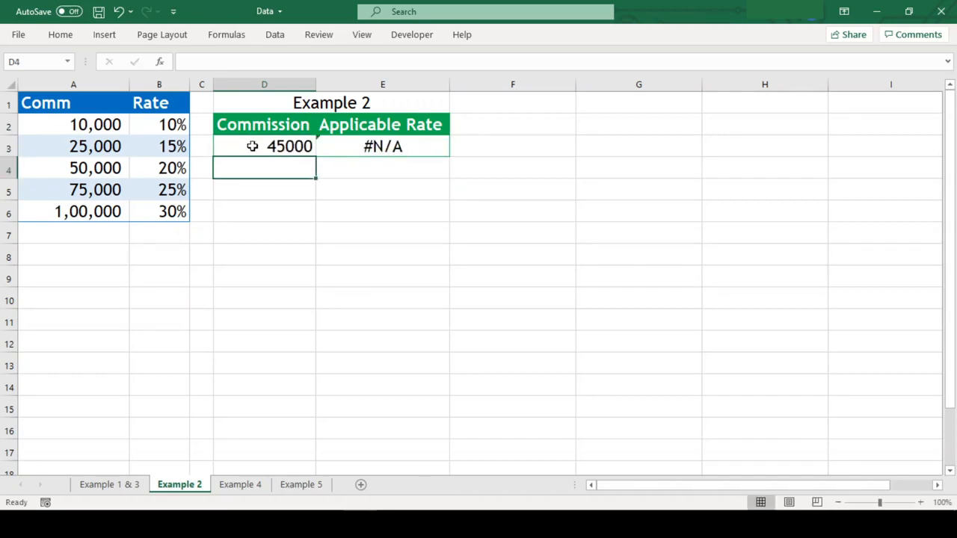
Add match_mode -1 (exact match or next smaller item) to the XLOOKUP formula in E3, then check the result against row 3 of the rate table.
{"action": "left_click", "coordinate": [381, 146]}
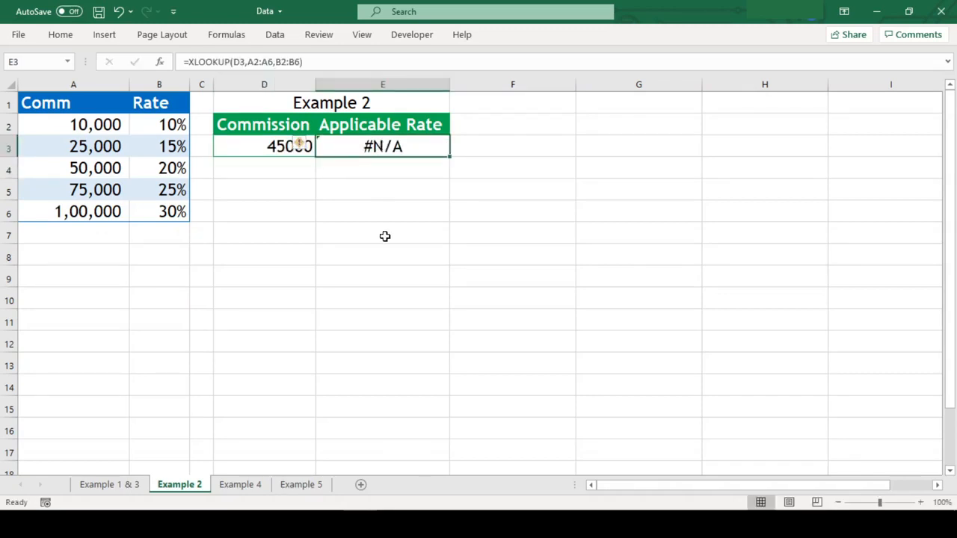
{"action": "key", "text": "F2"}
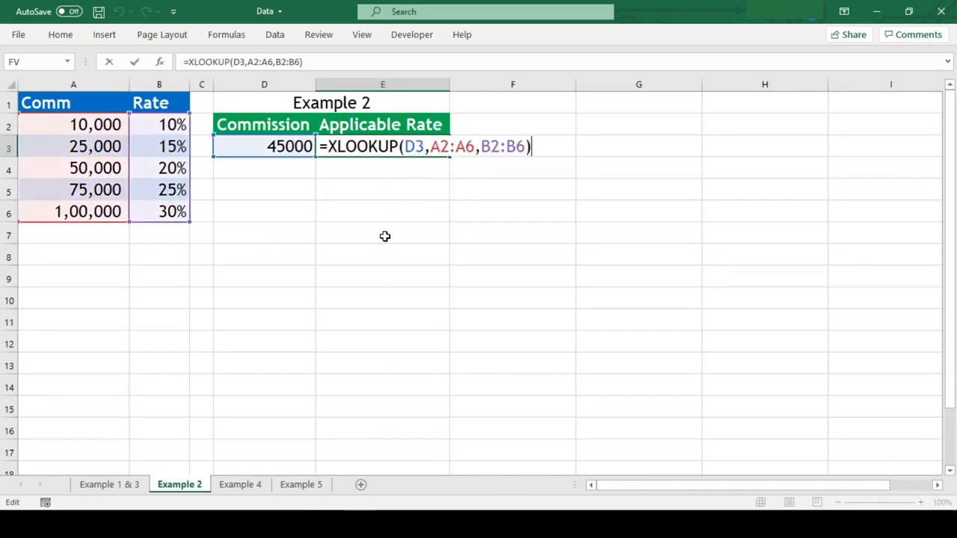
{"action": "key", "text": "Left"}
{"action": "type", "text": ",,"}
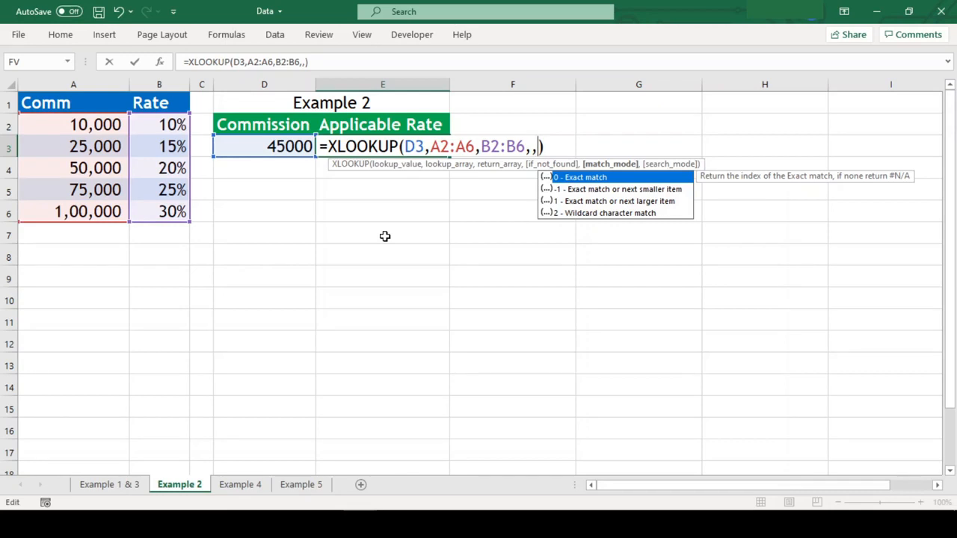
{"action": "type", "text": "-1"}
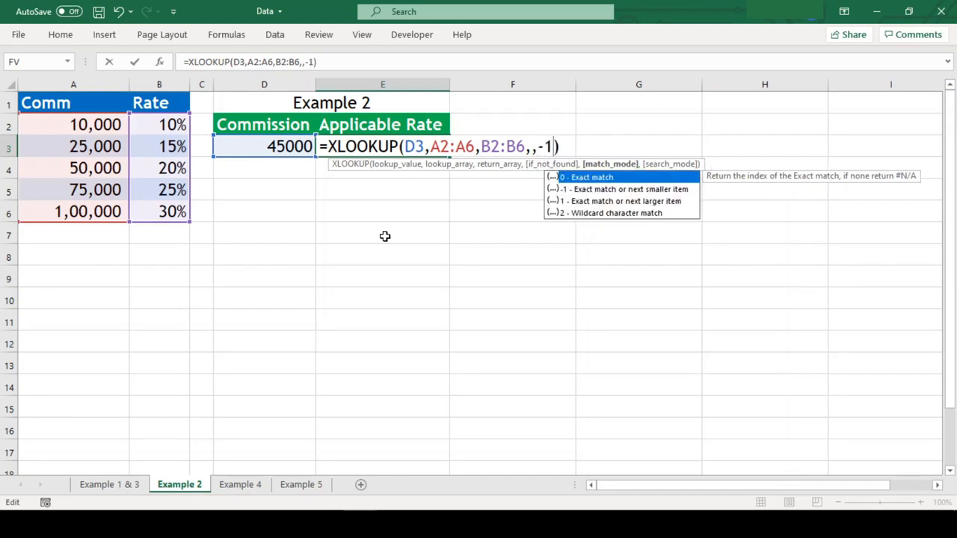
{"action": "key", "text": "Return"}
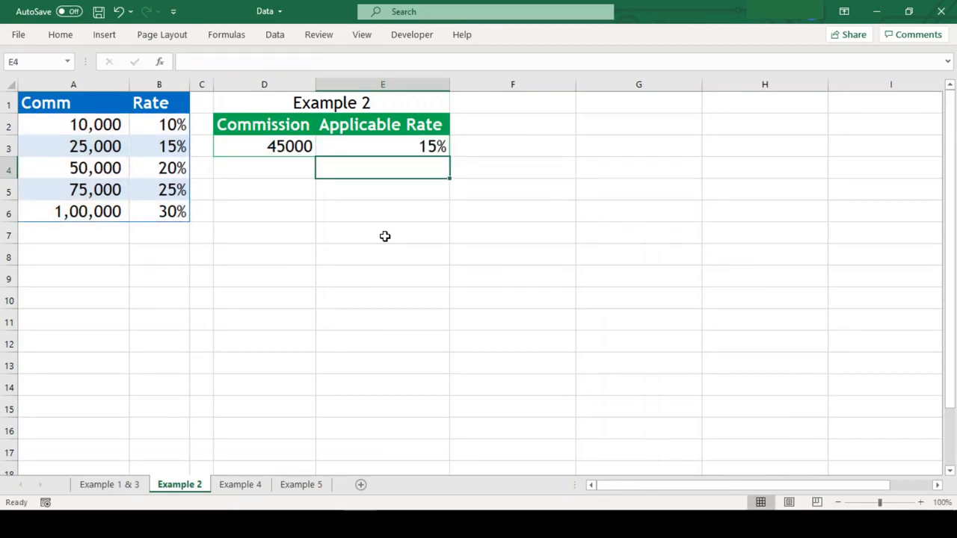
{"action": "left_click", "coordinate": [251, 147]}
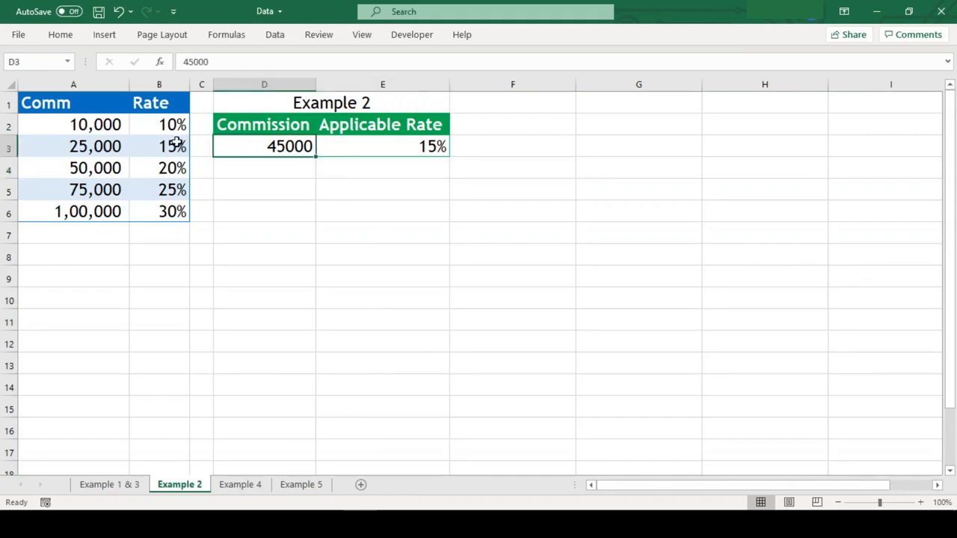
{"action": "left_click", "coordinate": [97, 141]}
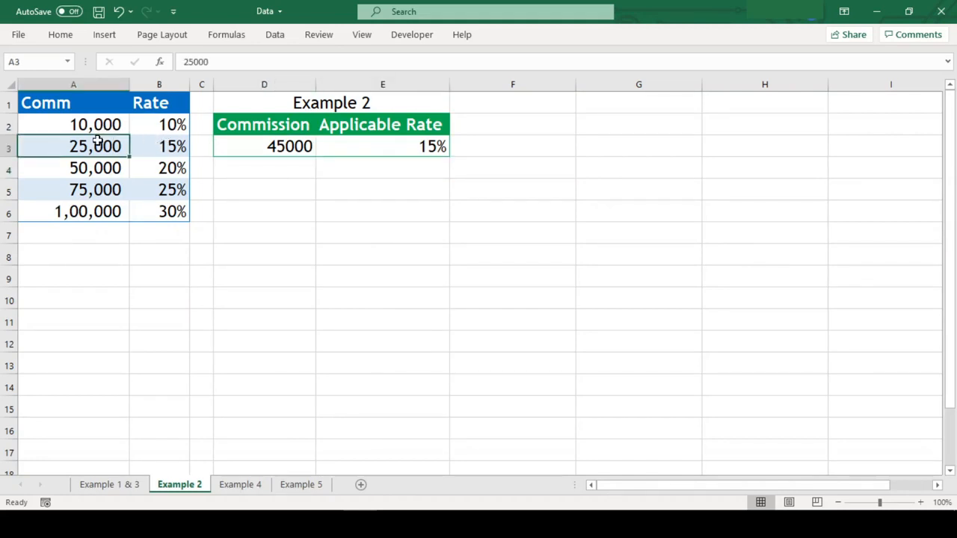
{"action": "left_click", "coordinate": [149, 149]}
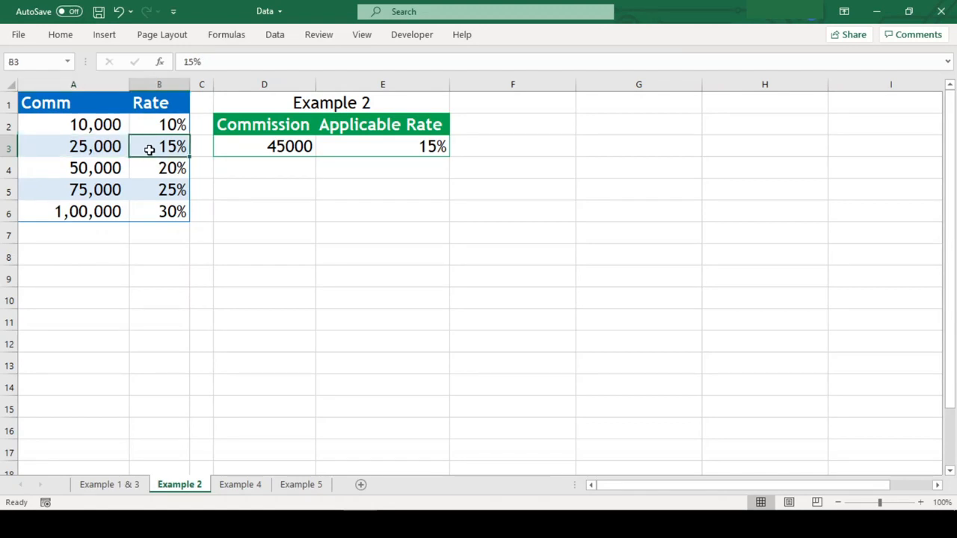
Change the match_mode of the XLOOKUP formula in E3 to 1 and compare the result with row 4 of the rate table.
{"action": "left_click", "coordinate": [354, 139]}
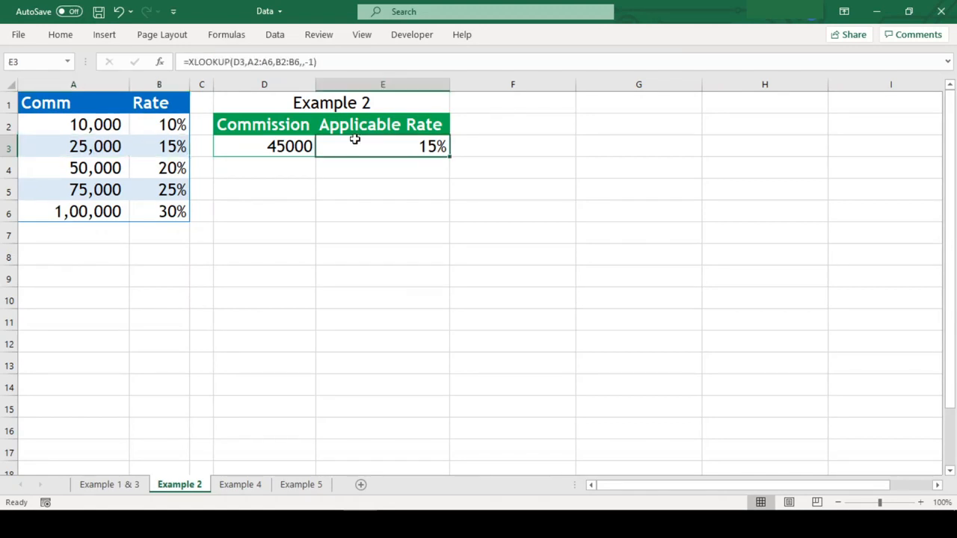
{"action": "key", "text": "F2"}
{"action": "key", "text": "Left"}
{"action": "key", "text": "Left"}
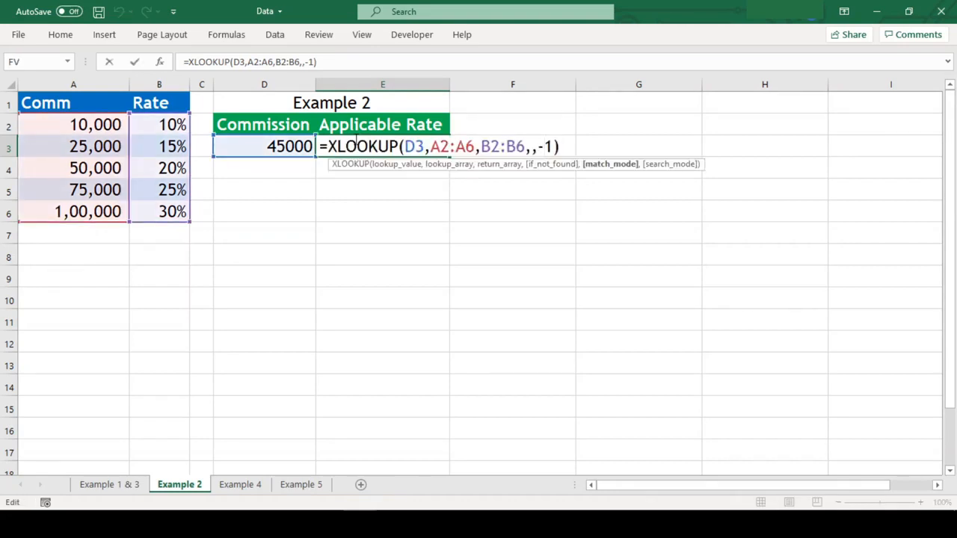
{"action": "key", "text": "BackSpace"}
{"action": "key", "text": "Return"}
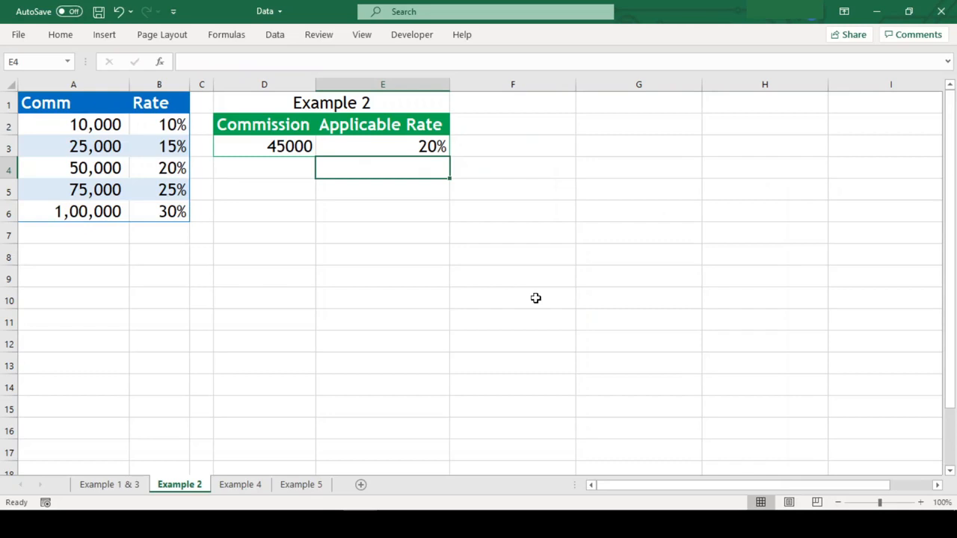
{"action": "left_click", "coordinate": [284, 147]}
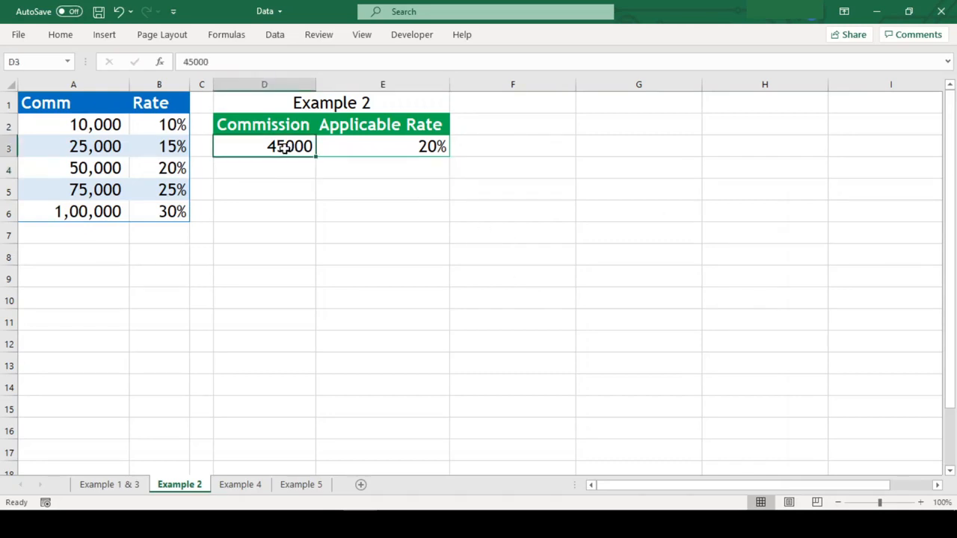
{"action": "left_click", "coordinate": [75, 168]}
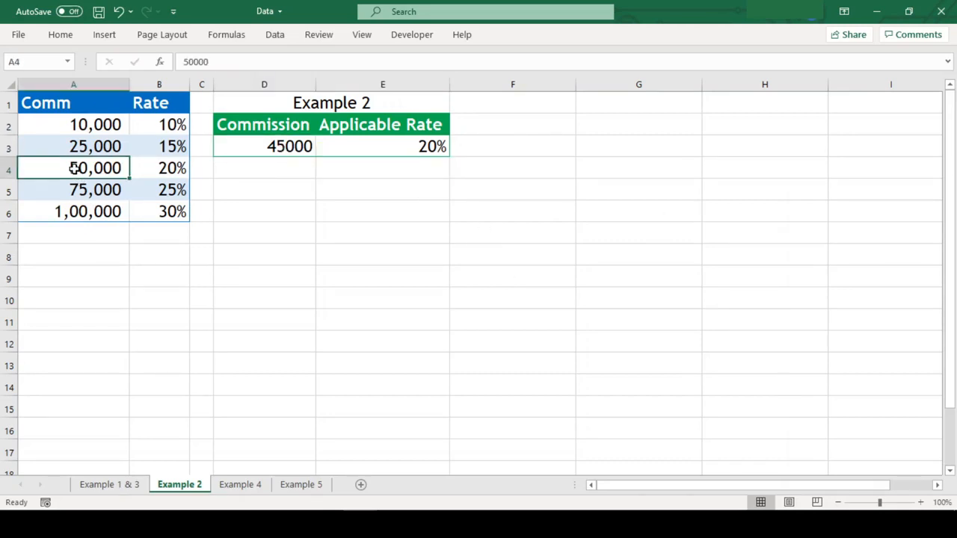
{"action": "left_click", "coordinate": [155, 168]}
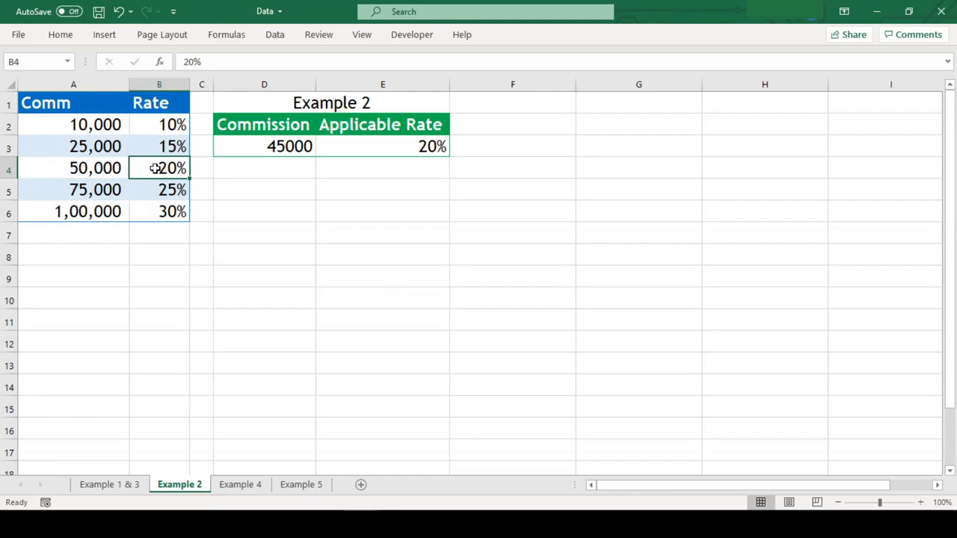
Review the available match_mode options in the XLOOKUP formula in E3, keeping 1 as the match mode.
{"action": "left_click", "coordinate": [406, 146]}
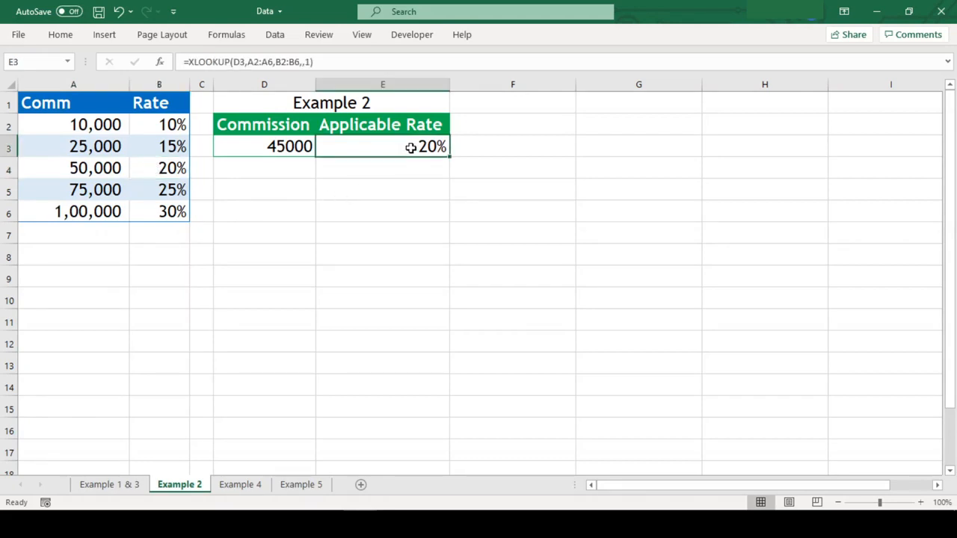
{"action": "key", "text": "F2"}
{"action": "key", "text": "Left"}
{"action": "key", "text": "BackSpace"}
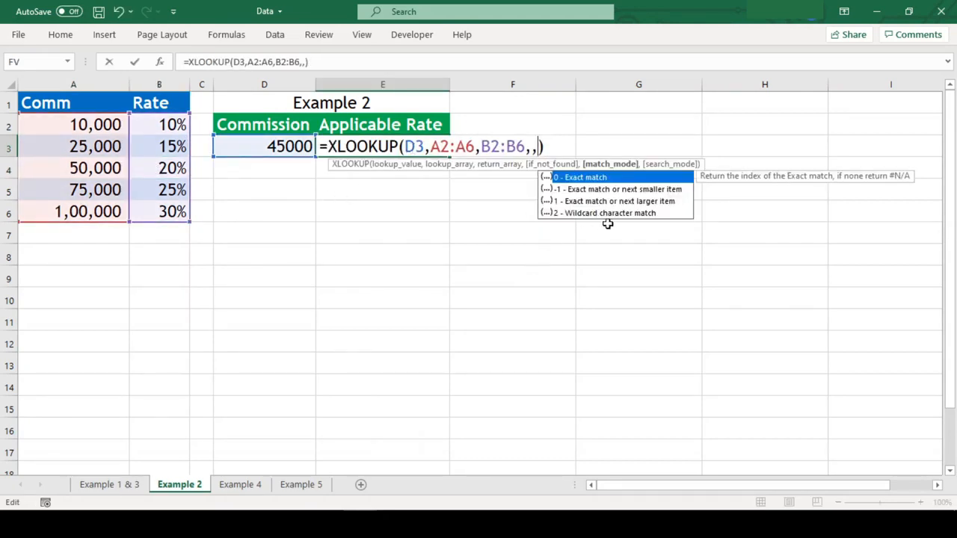
{"action": "type", "text": "1"}
{"action": "key", "text": "ctrl+Return"}
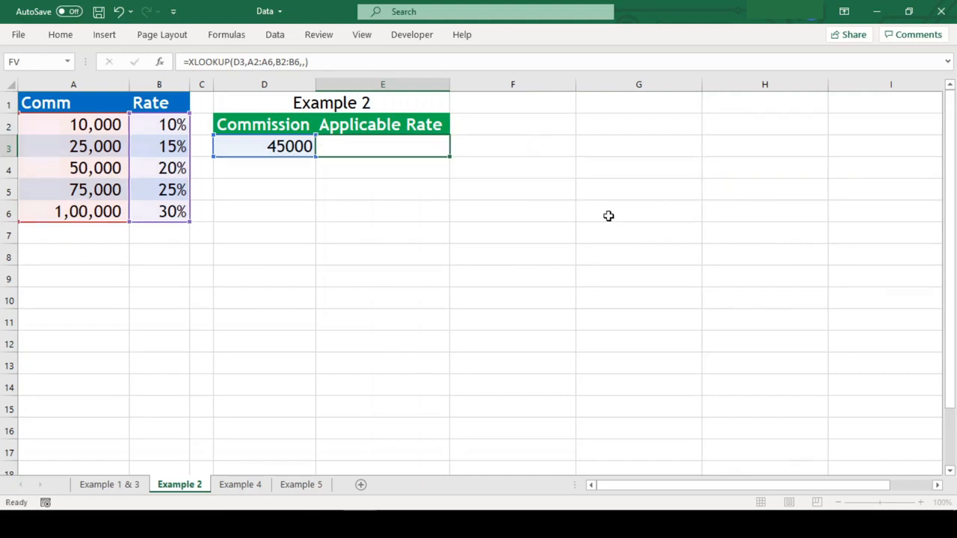
Open the Example 1 & 3 sheet and examine the wildcard asterisks around the search text in E9 of Example 3.
{"action": "left_click", "coordinate": [117, 488]}
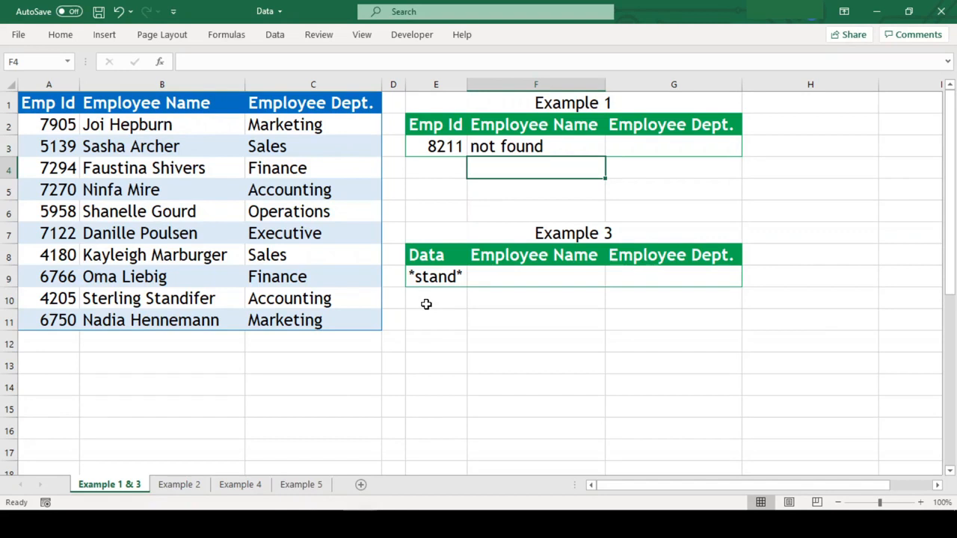
{"action": "left_click", "coordinate": [206, 112]}
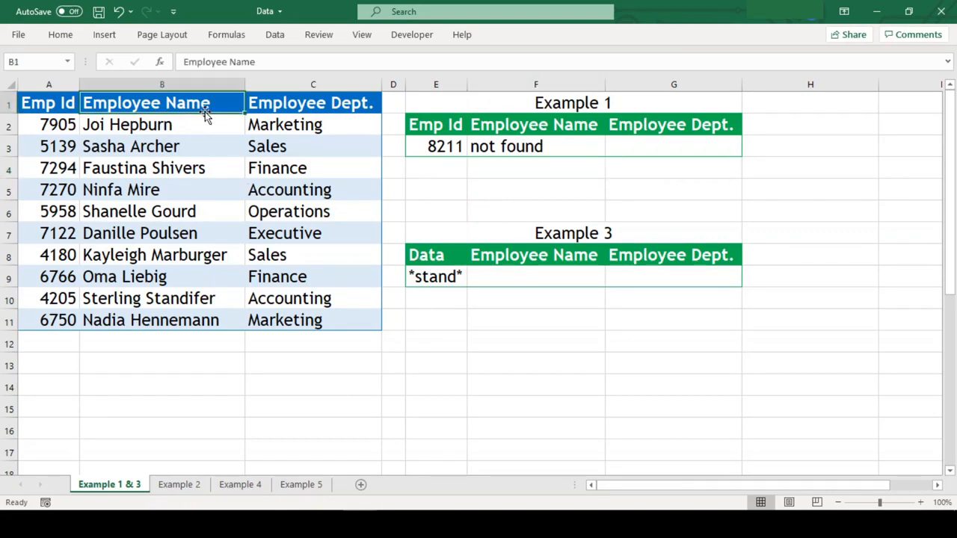
{"action": "left_click", "coordinate": [451, 278]}
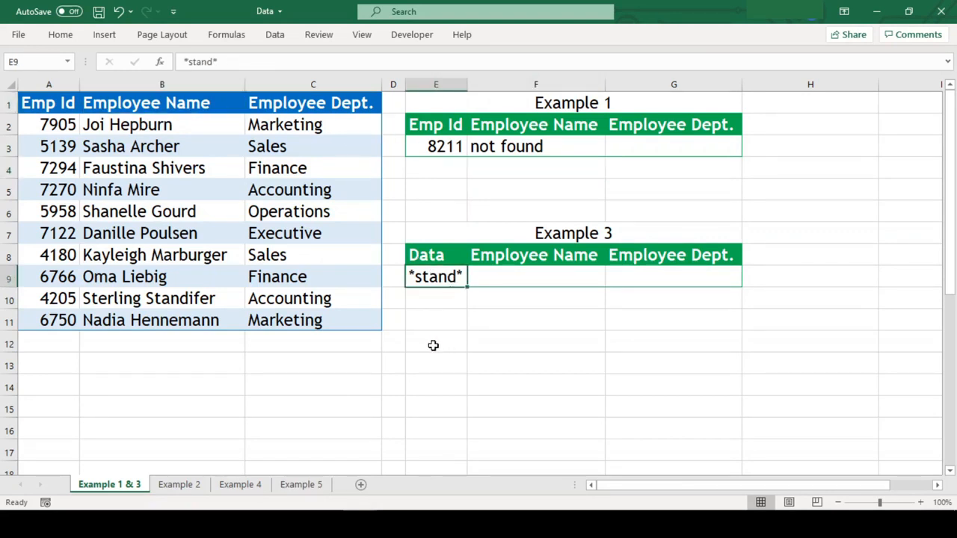
{"action": "key", "text": "F2"}
{"action": "key", "text": "Home"}
{"action": "key", "text": "Right"}
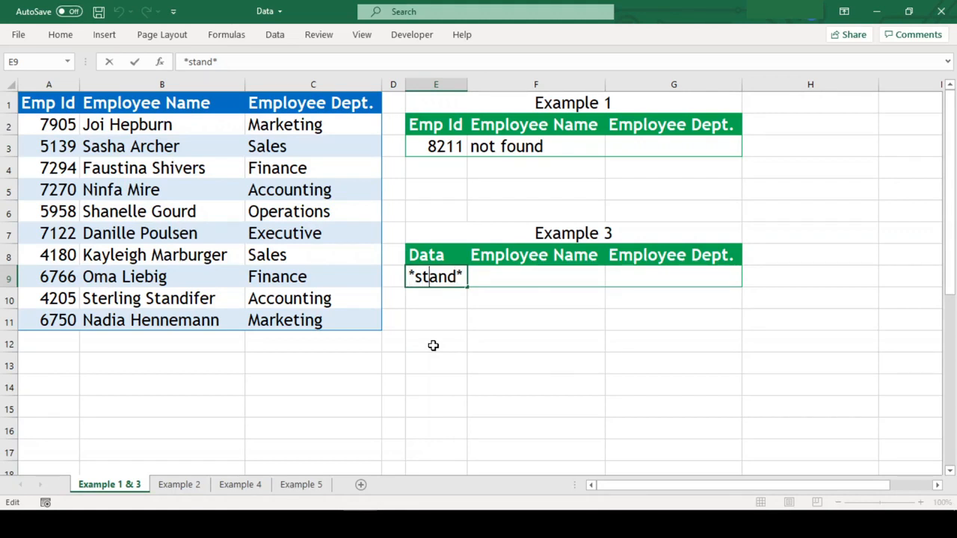
{"action": "key", "text": "End"}
{"action": "key", "text": "shift+Left"}
{"action": "key", "text": "ctrl+Return"}
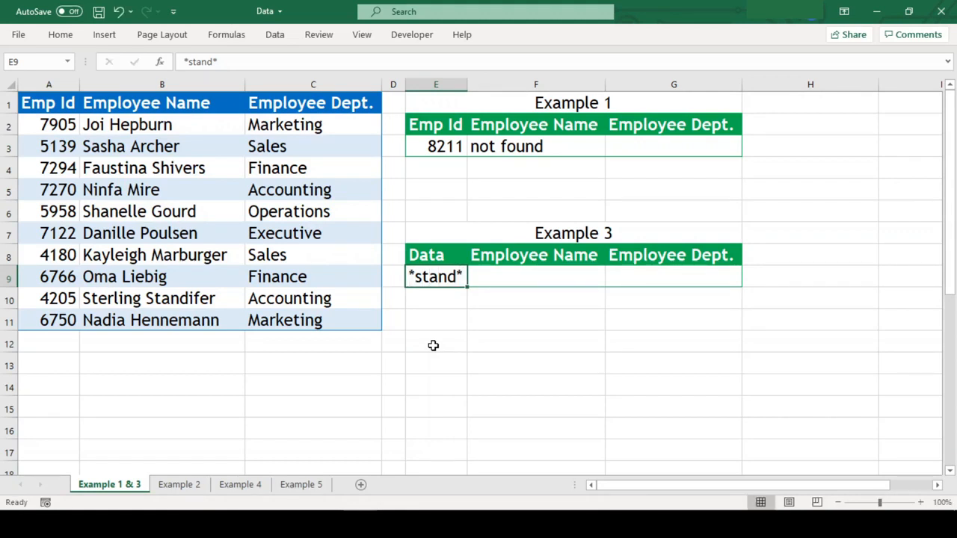
Start an XLOOKUP formula in F9 of Example 3 with E9 as the lookup value.
{"action": "key", "text": "Tab"}
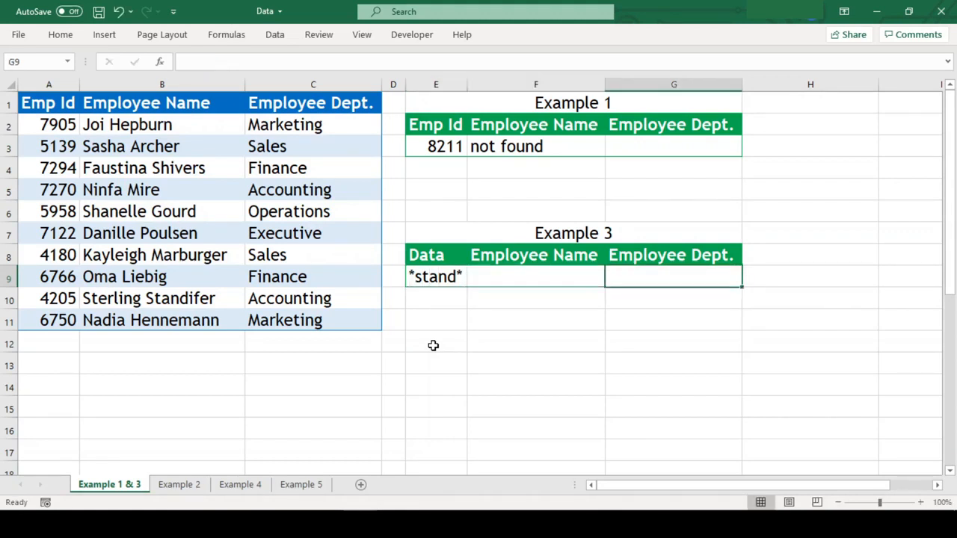
{"action": "key", "text": "shift+Right"}
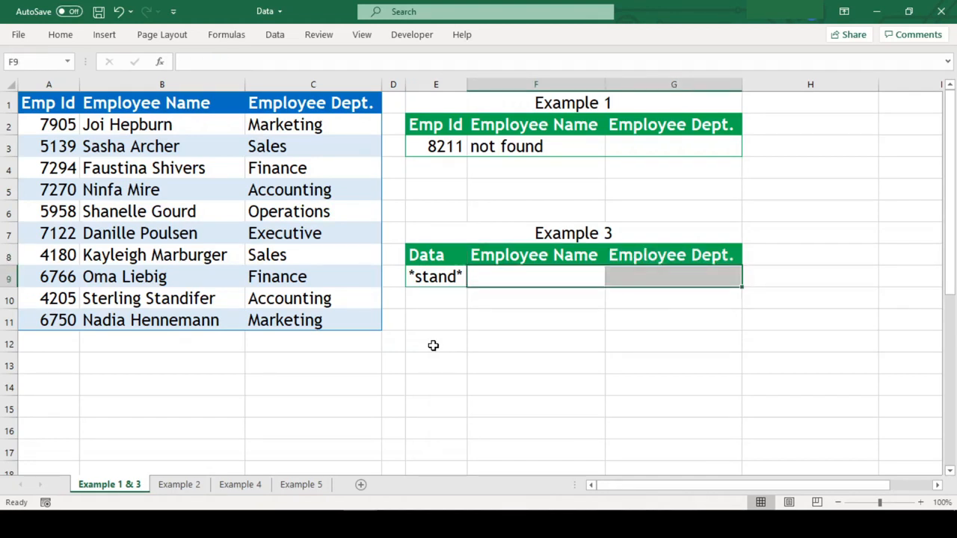
{"action": "key", "text": "Left"}
{"action": "key", "text": "Right"}
{"action": "type", "text": "=xlo"}
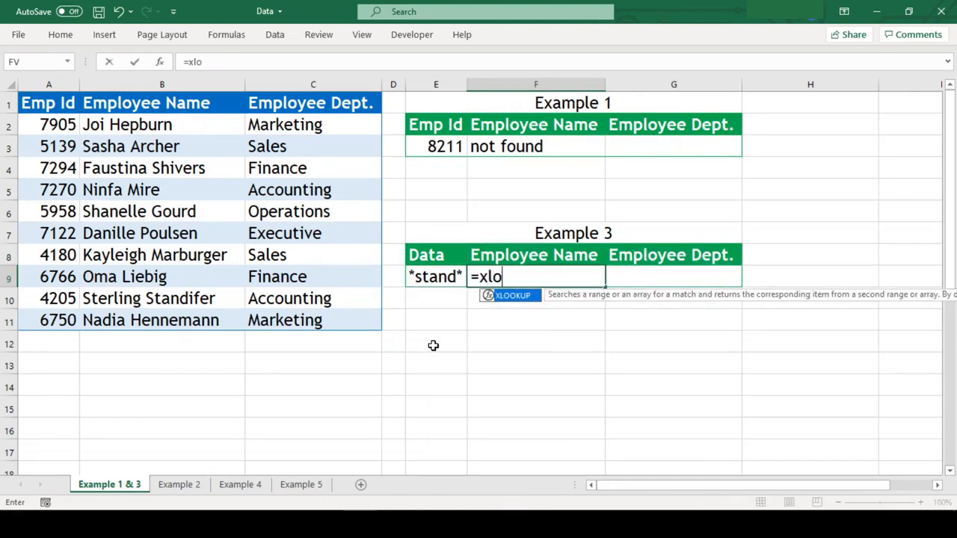
{"action": "key", "text": "Tab"}
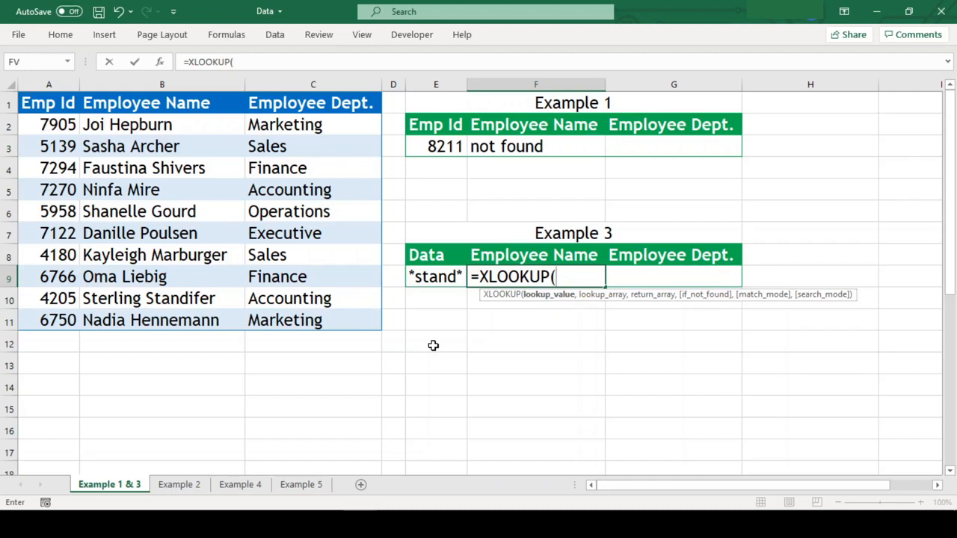
{"action": "key", "text": "Left"}
{"action": "key", "text": "Left"}
{"action": "key", "text": "Right"}
{"action": "type", "text": ","}
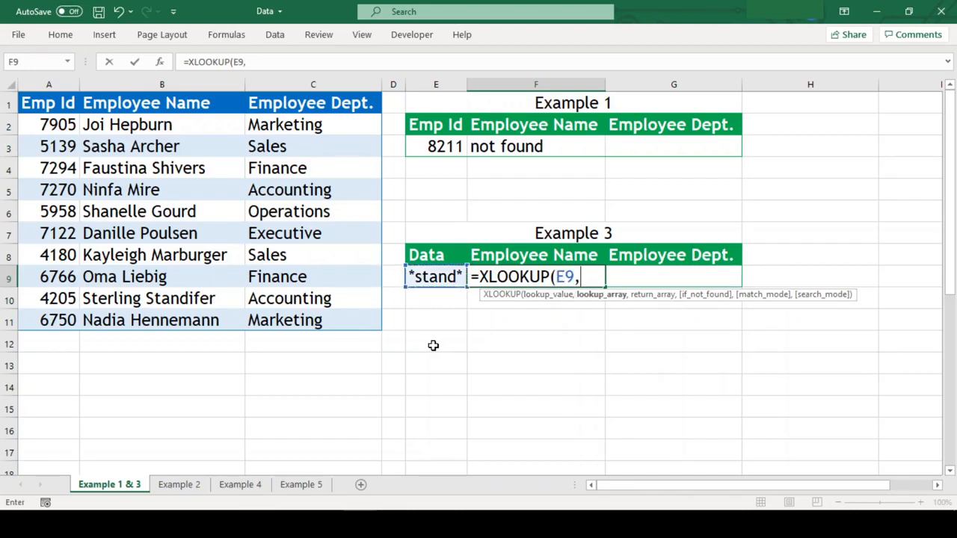
Set the lookup array of the formula in F9 to the employee names in B2:B11.
{"action": "key", "text": "Left"}
{"action": "key", "text": "Left"}
{"action": "key", "text": "Left"}
{"action": "key", "text": "Left"}
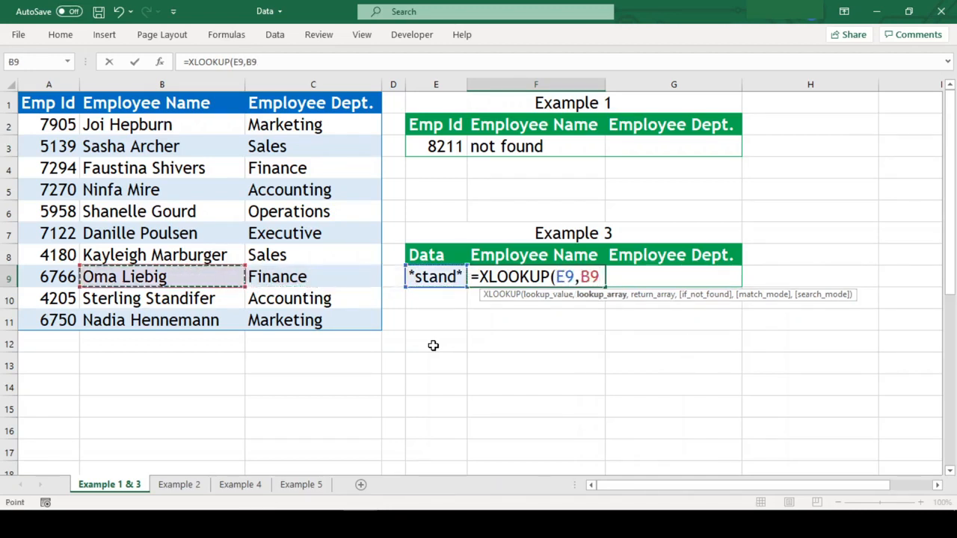
{"action": "key", "text": "ctrl+Up"}
{"action": "key", "text": "Down"}
{"action": "key", "text": "ctrl+shift+Down"}
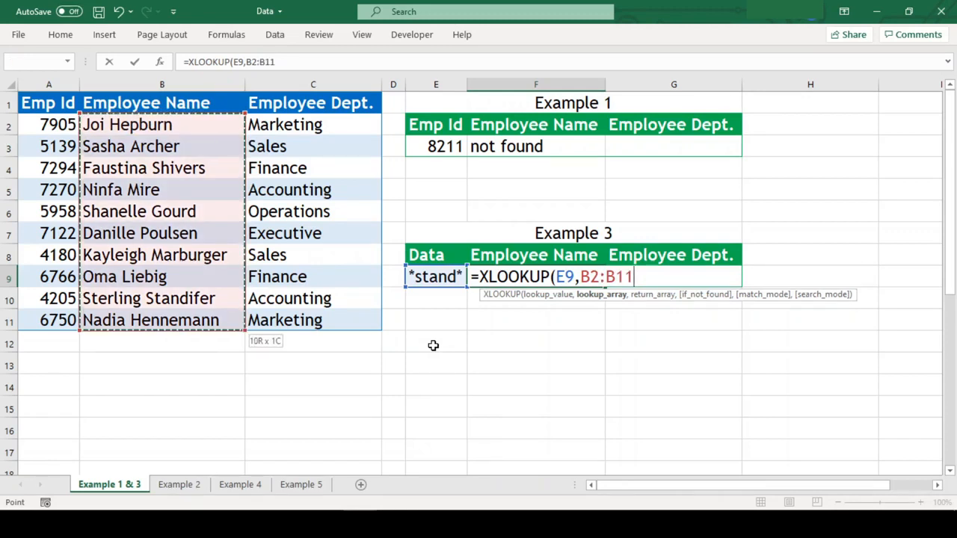
Set the return array of the formula in F9 to the employee names and departments in B2:C11.
{"action": "type", "text": ","}
{"action": "key", "text": "Left"}
{"action": "key", "text": "Left"}
{"action": "key", "text": "Left"}
{"action": "key", "text": "Left"}
{"action": "key", "text": "ctrl+Up"}
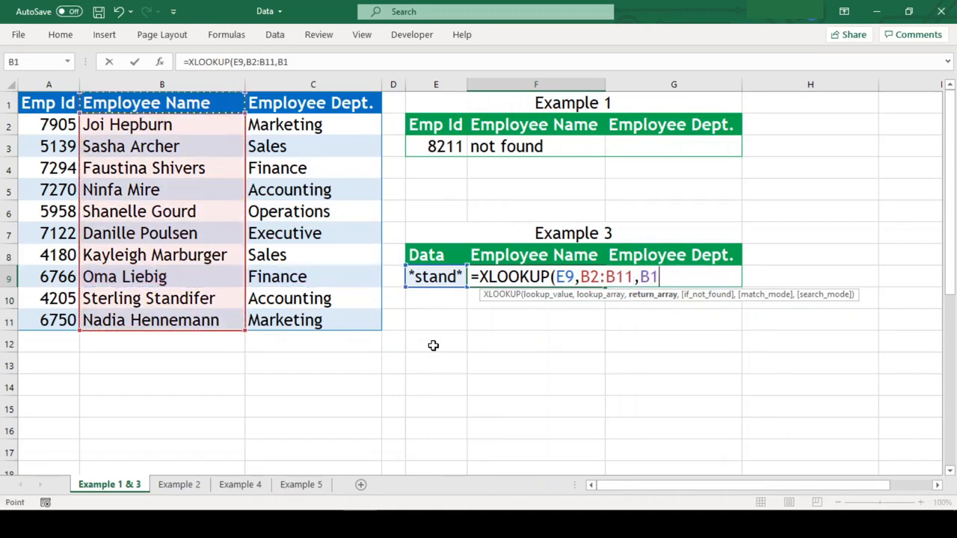
{"action": "key", "text": "Down"}
{"action": "key", "text": "ctrl+shift+Down"}
{"action": "key", "text": "shift+Right"}
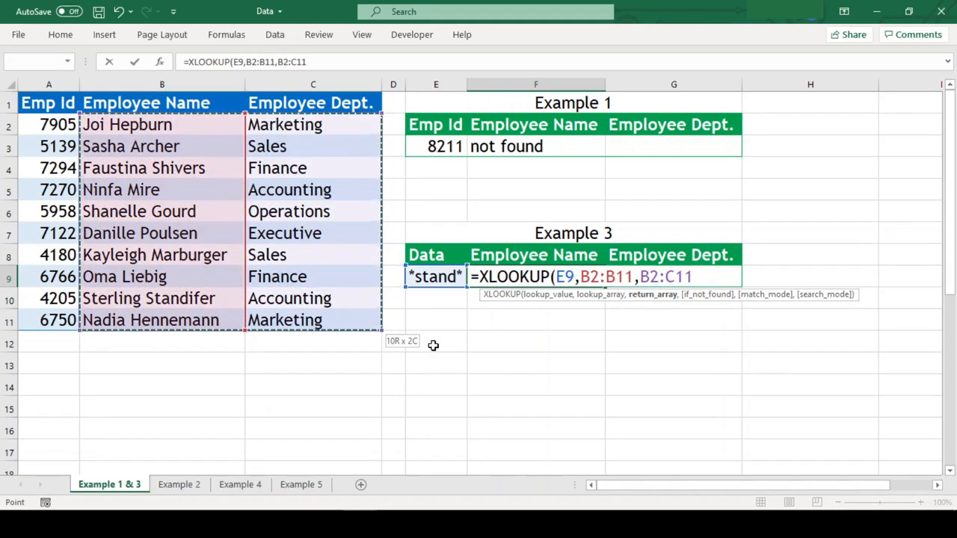
Leave if_not_found empty, set match_mode to 2 (wildcard character match) and complete the XLOOKUP formula in F9.
{"action": "type", "text": ",,"}
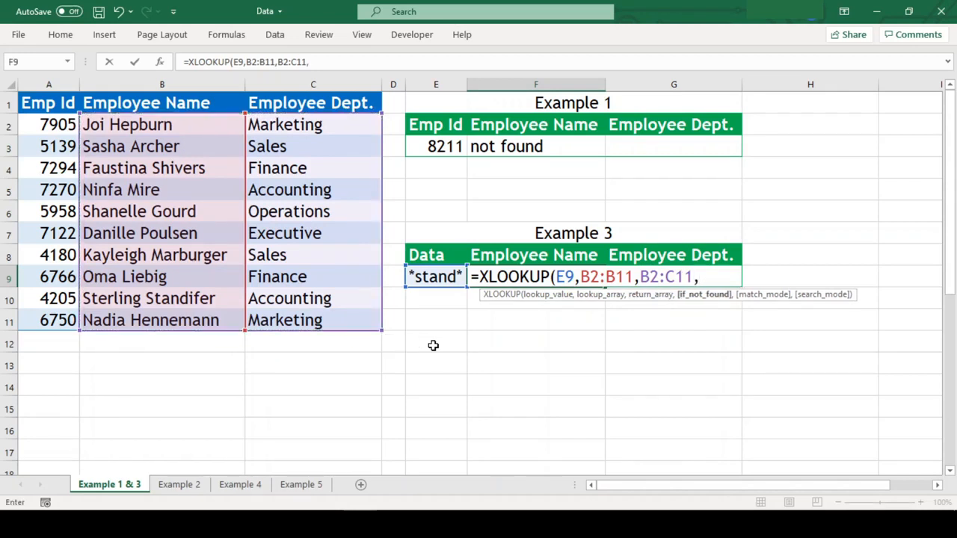
{"action": "key", "text": "Down"}
{"action": "key", "text": "Down"}
{"action": "key", "text": "Down"}
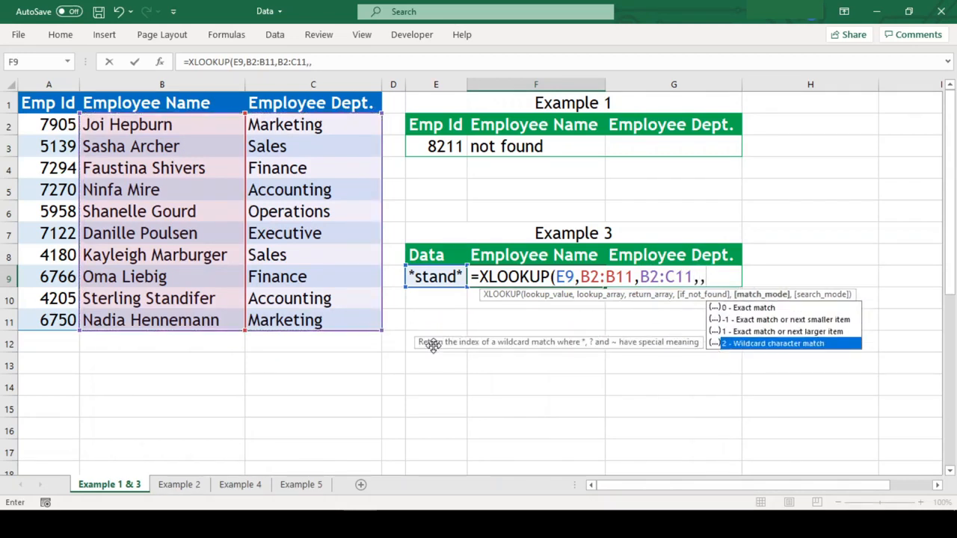
{"action": "type", "text": "2)"}
{"action": "key", "text": "Return"}
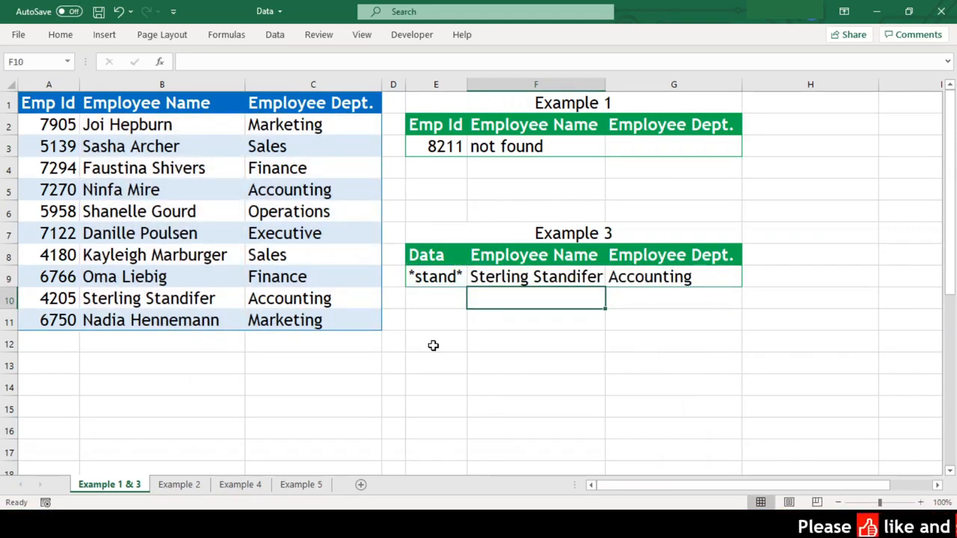
Start an XLOOKUP formula in E3 of the Example 4 sheet with D3 as the lookup value.
{"action": "left_click", "coordinate": [240, 484]}
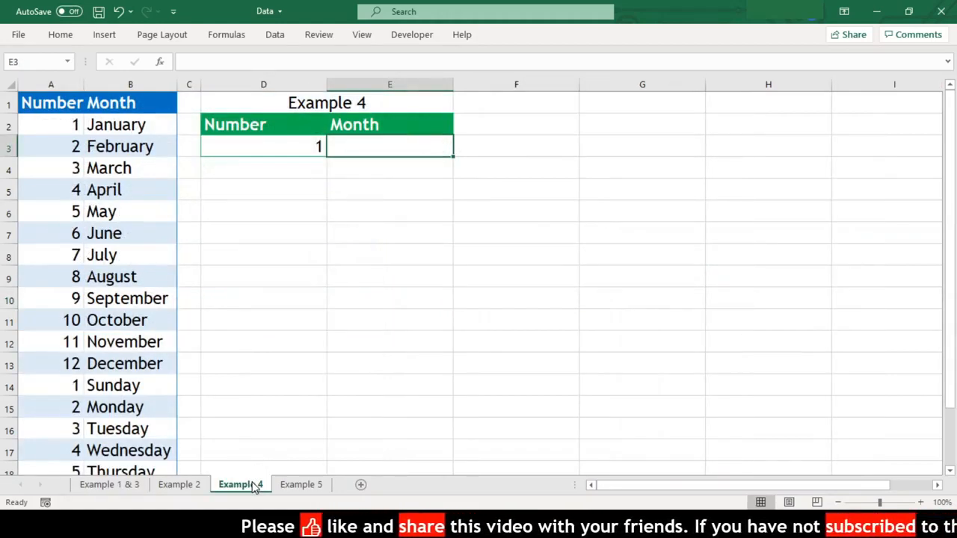
{"action": "type", "text": "=XLOOKUP("}
{"action": "key", "text": "Left"}
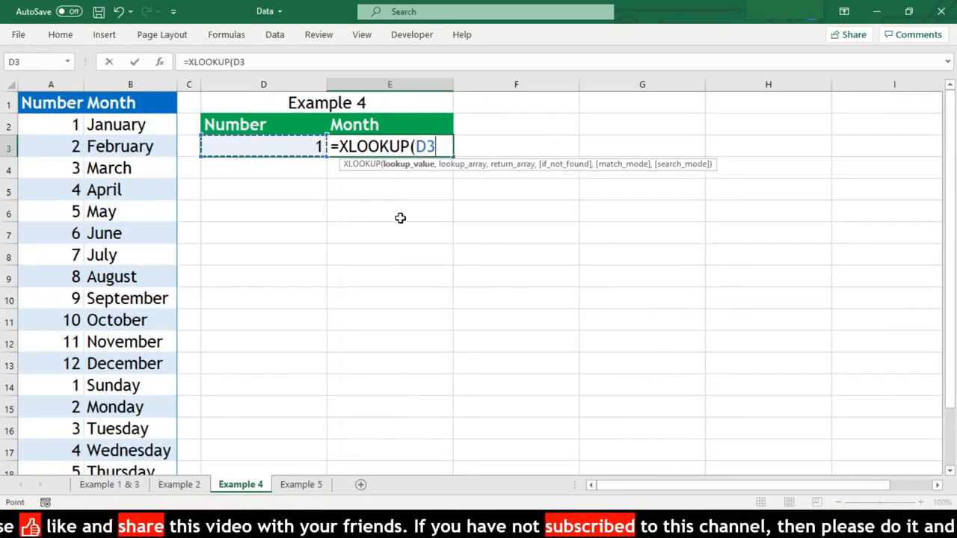
Set the lookup array of the Example 4 formula to the numbers in A2:A20.
{"action": "type", "text": ","}
{"action": "key", "text": "Left"}
{"action": "key", "text": "Left"}
{"action": "key", "text": "Left"}
{"action": "key", "text": "Up"}
{"action": "key", "text": "ctrl+shift+Down"}
Set the return array of the Example 4 formula to the month and day names in B2:B20.
{"action": "type", "text": ","}
{"action": "key", "text": "Left"}
{"action": "key", "text": "Left"}
{"action": "key", "text": "Left"}
{"action": "key", "text": "Up"}
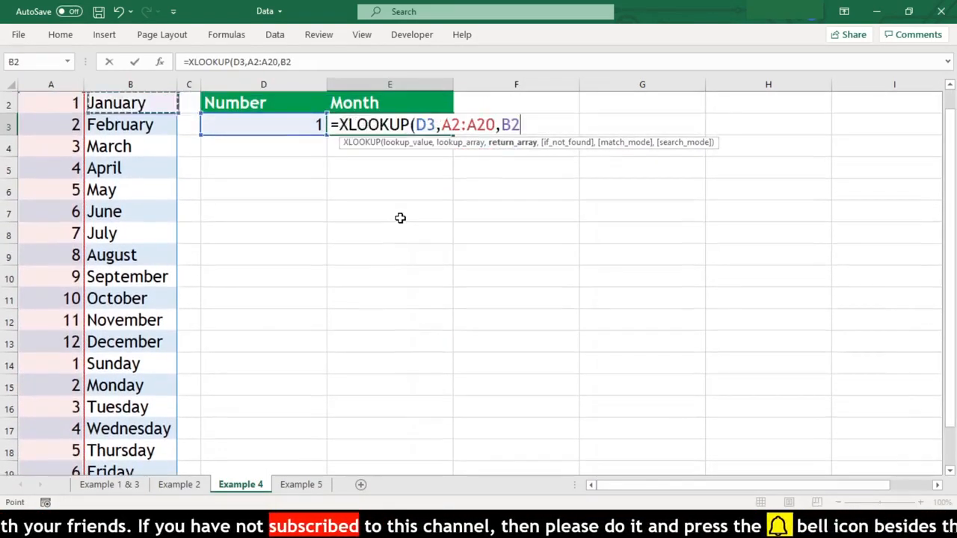
{"action": "key", "text": "ctrl+shift+Down"}
Leave if_not_found and match_mode empty, set search_mode to 1 (search first-to-last) and complete the formula in E3.
{"action": "type", "text": ","}
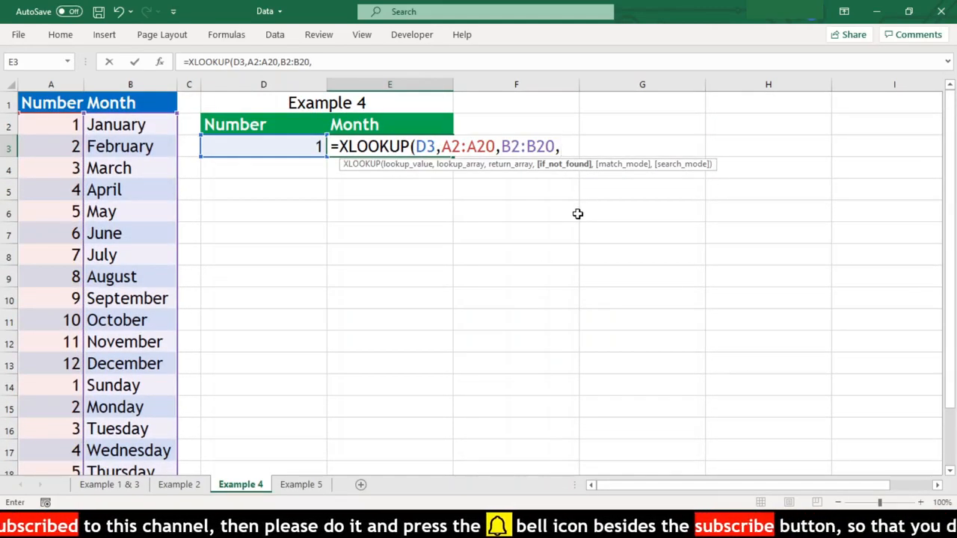
{"action": "type", "text": ",,"}
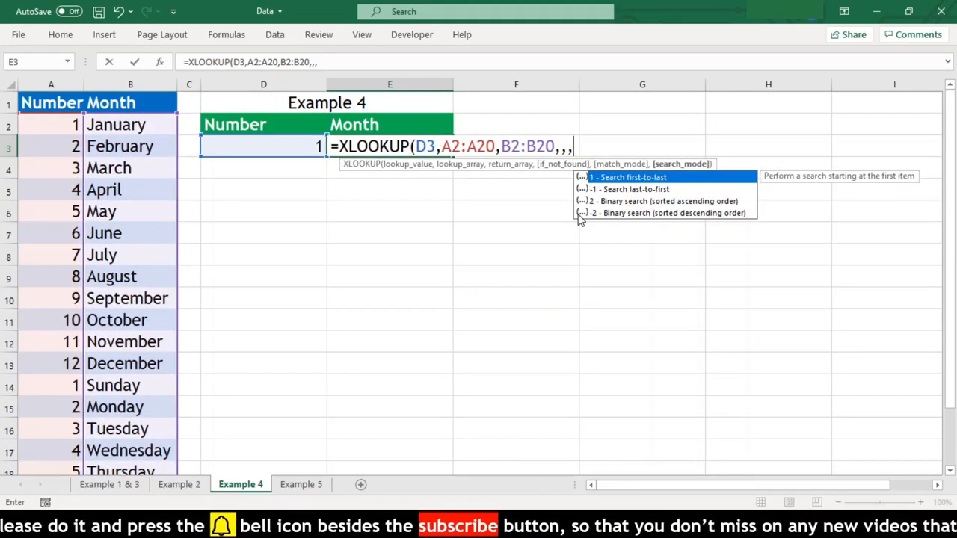
{"action": "type", "text": "1"}
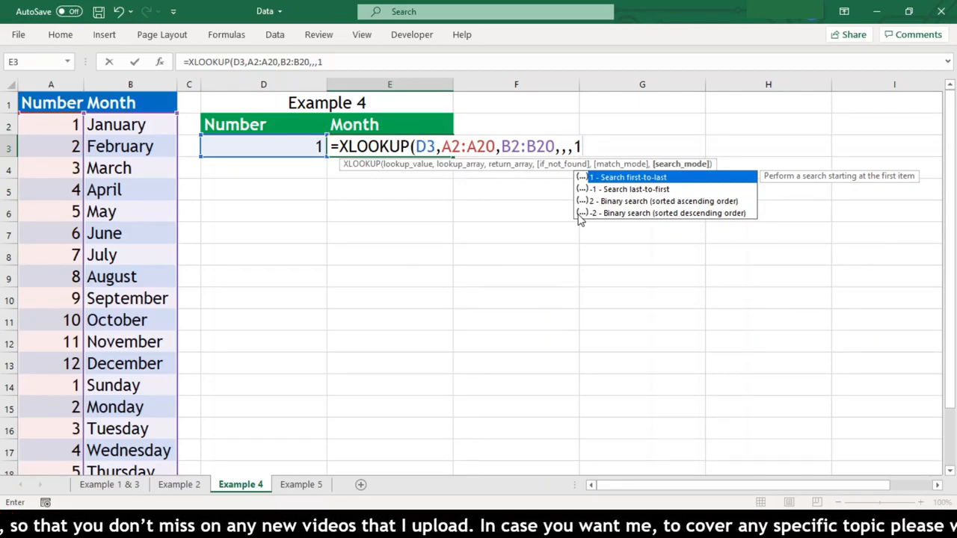
{"action": "type", "text": ")"}
{"action": "key", "text": "ctrl+Return"}
{"action": "key", "text": "Return"}
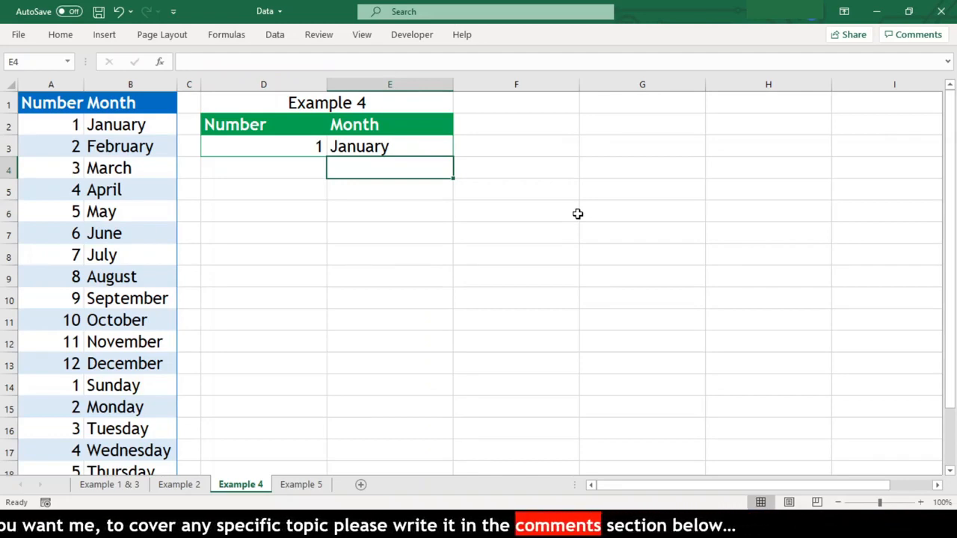
Compare row 2 (January) with row 14 (Sunday), the two entries numbered 1.
{"action": "left_click", "coordinate": [9, 125]}
{"action": "left_click", "coordinate": [9, 385]}
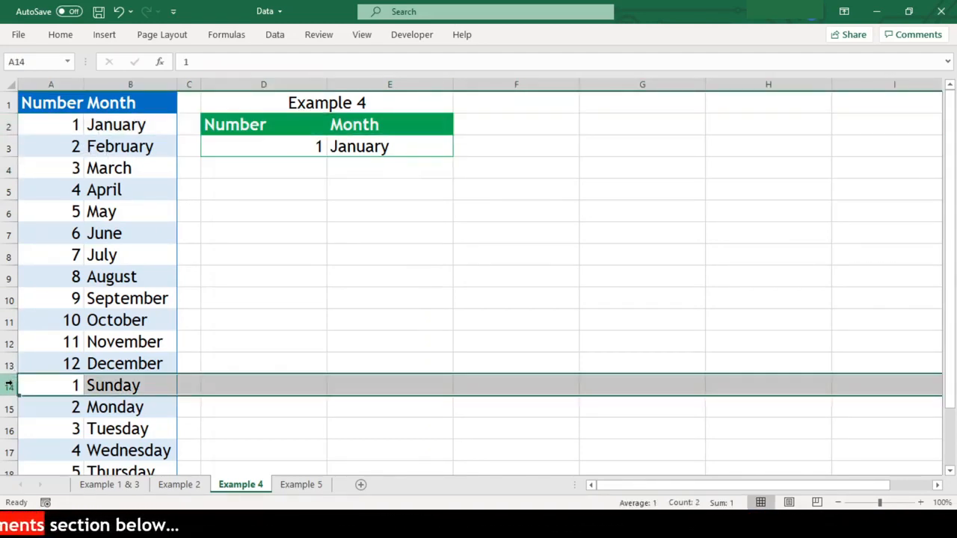
{"action": "left_click", "coordinate": [9, 125]}
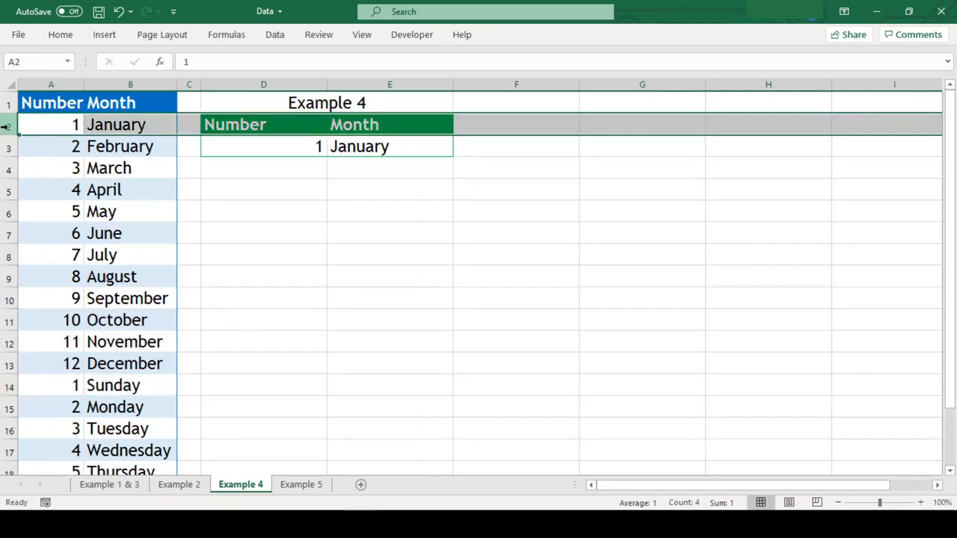
{"action": "left_click", "coordinate": [330, 225]}
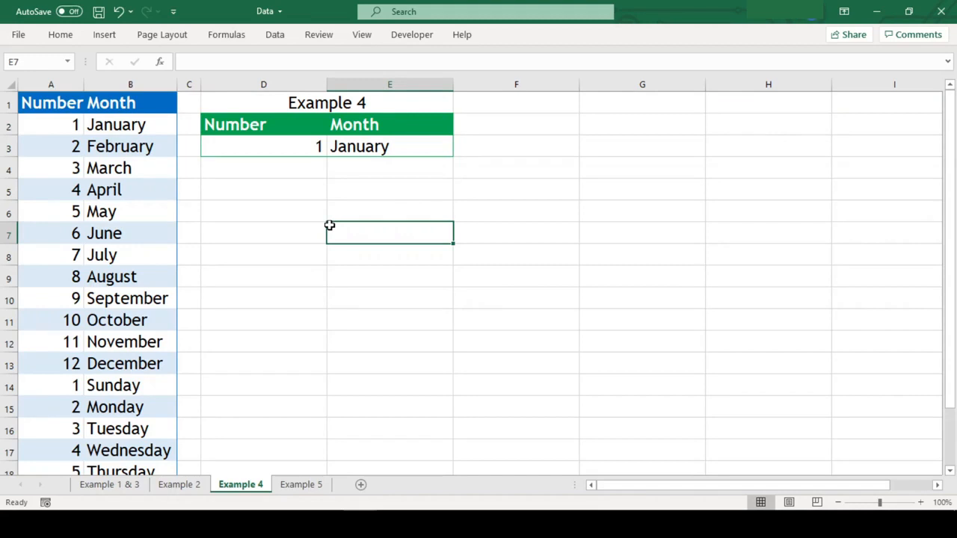
Change search_mode of the formula in E3 to -1 (search last-to-first) and highlight the Sunday row.
{"action": "double_click", "coordinate": [375, 144]}
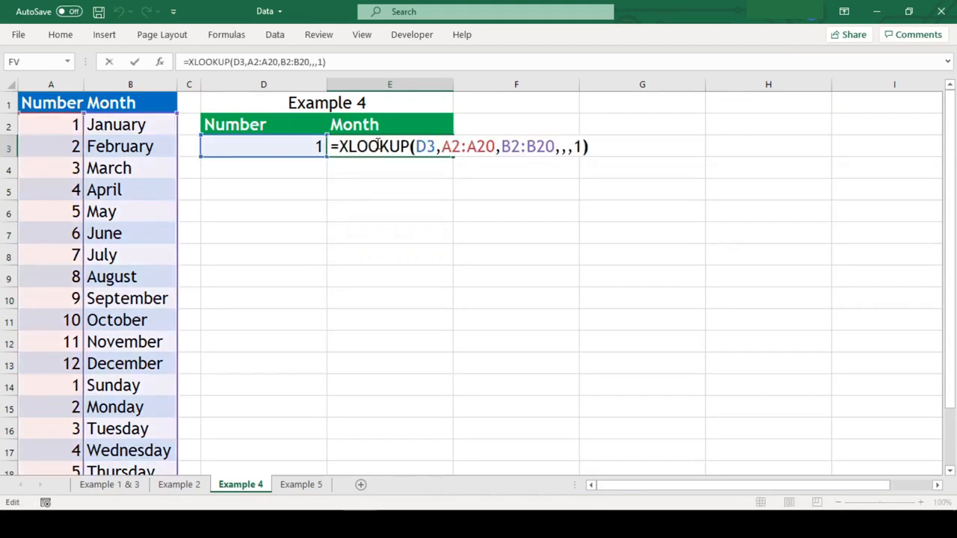
{"action": "key", "text": "Left"}
{"action": "key", "text": "Left"}
{"action": "type", "text": "-"}
{"action": "key", "text": "Return"}
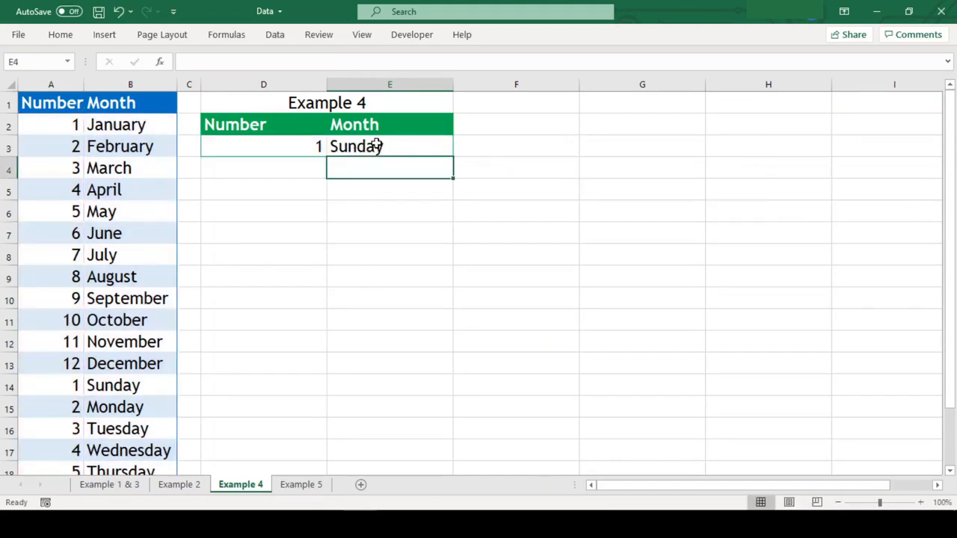
{"action": "left_click", "coordinate": [7, 385]}
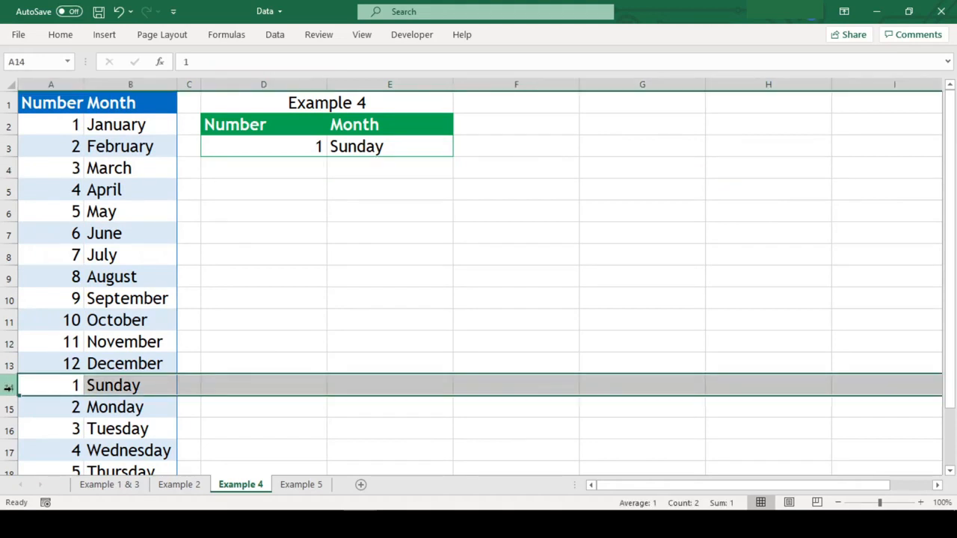
Examine the binary search options 2 (ascending) and -2 (descending) offered for search_mode in E3's formula, and cancel the edit.
{"action": "double_click", "coordinate": [401, 146]}
{"action": "key", "text": "Left"}
{"action": "key", "text": "BackSpace"}
{"action": "key", "text": "BackSpace"}
{"action": "key", "text": "Down"}
{"action": "key", "text": "Down"}
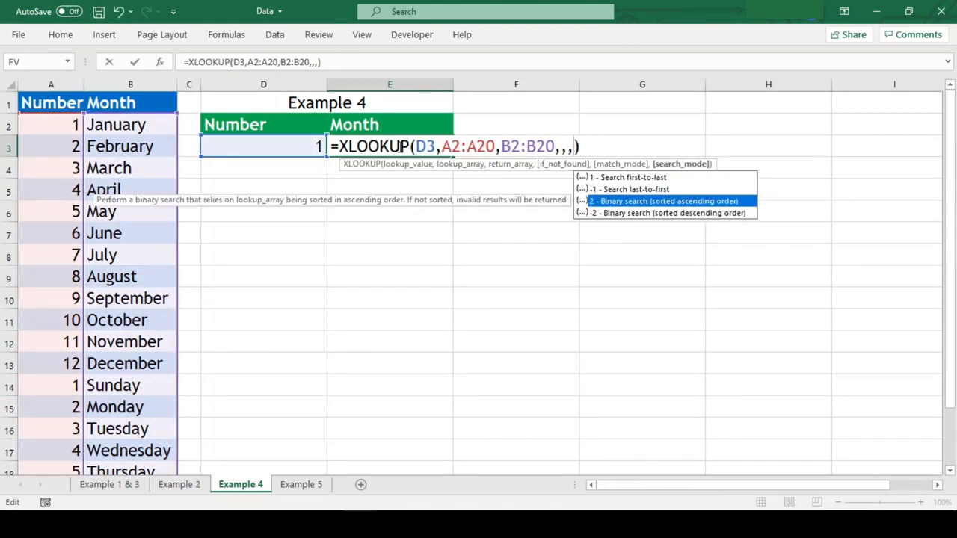
{"action": "key", "text": "Down"}
{"action": "key", "text": "Up"}
{"action": "key", "text": "Down"}
{"action": "key", "text": "Up"}
{"action": "key", "text": "Down"}
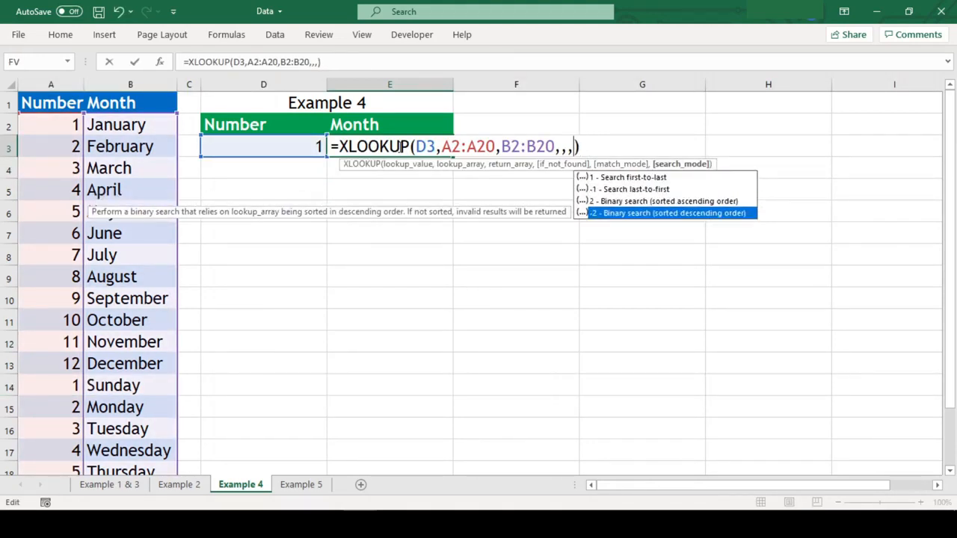
{"action": "key", "text": "Up"}
{"action": "key", "text": "Down"}
{"action": "key", "text": "Up"}
{"action": "key", "text": "Down"}
{"action": "key", "text": "Up"}
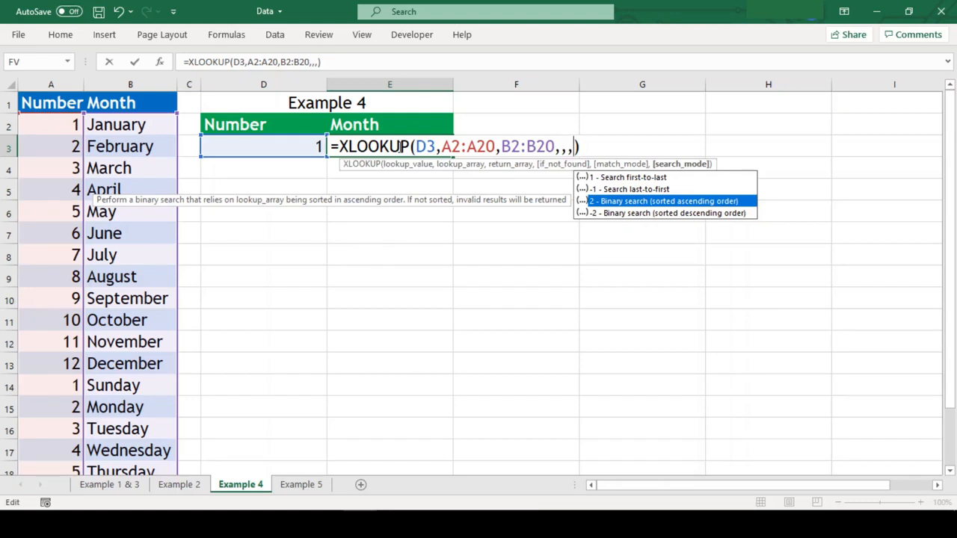
{"action": "key", "text": "Escape"}
{"action": "key", "text": "ctrl+Return"}
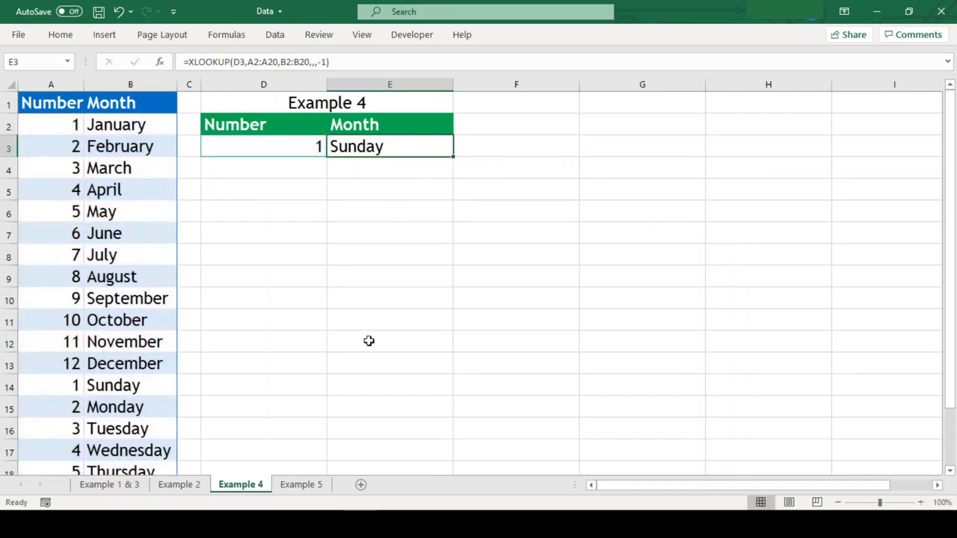
Start an XLOOKUP formula in E3 of the Example 5 sheet with D3 as the lookup value.
{"action": "left_click", "coordinate": [301, 485]}
{"action": "type", "text": "=x"}
{"action": "key", "text": "Down"}
{"action": "key", "text": "Down"}
{"action": "key", "text": "Up"}
{"action": "key", "text": "Tab"}
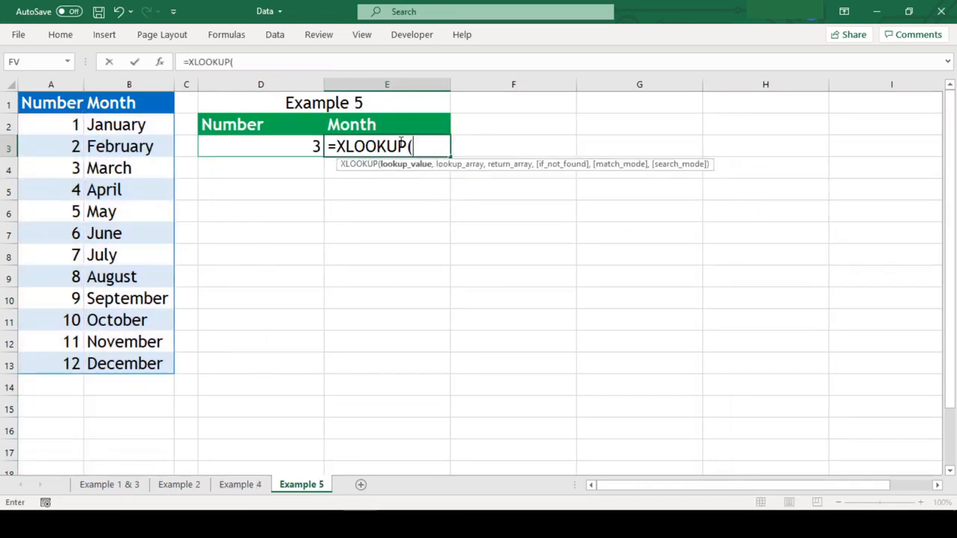
{"action": "key", "text": "Left"}
Set the lookup array of the Example 5 formula to the month numbers in A2:A13.
{"action": "type", "text": ","}
{"action": "key", "text": "Left"}
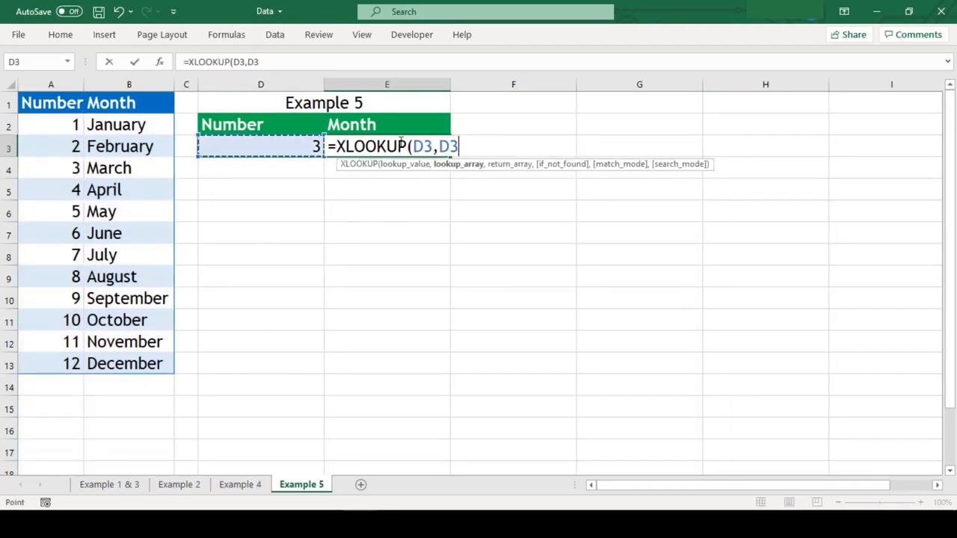
{"action": "key", "text": "Left"}
{"action": "key", "text": "Left"}
{"action": "key", "text": "Left"}
{"action": "key", "text": "Up"}
{"action": "key", "text": "ctrl+shift+Down"}
Set the return array of the Example 5 formula to the month names in B2:B13.
{"action": "type", "text": ","}
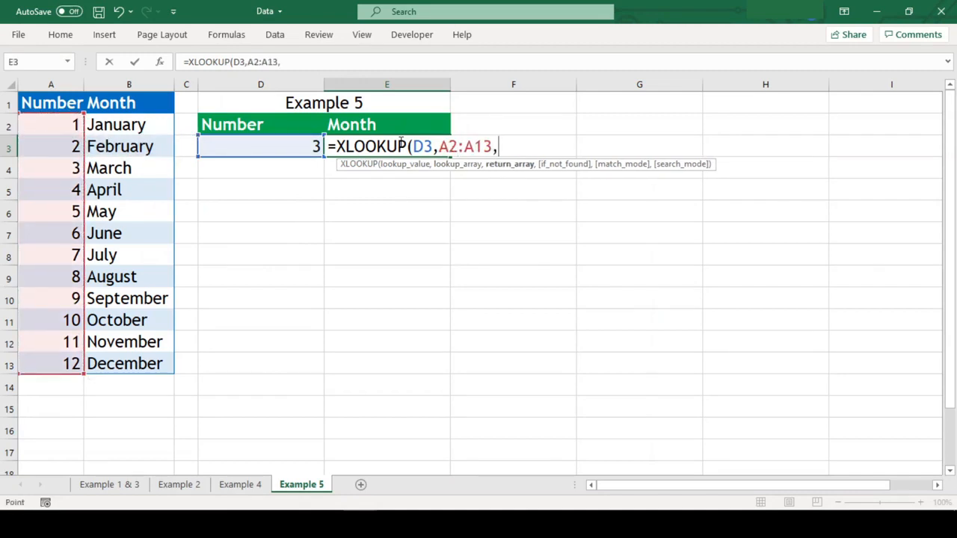
{"action": "key", "text": "Left"}
{"action": "key", "text": "Left"}
{"action": "key", "text": "Left"}
{"action": "key", "text": "Up"}
{"action": "key", "text": "ctrl+shift+Down"}
Skip if_not_found and match_mode, set search_mode to 2 (binary search, sorted ascending order) and complete the Example 5 formula.
{"action": "type", "text": ",,,"}
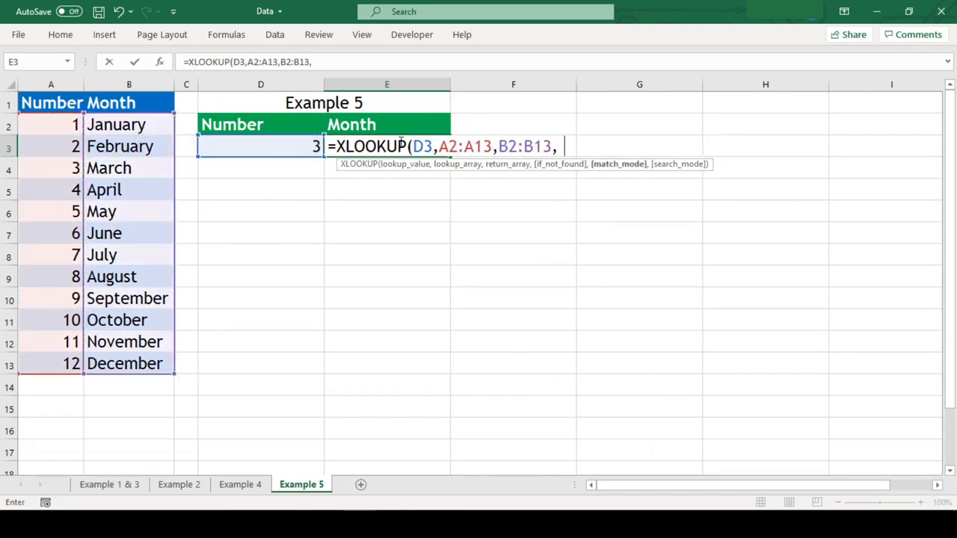
{"action": "key", "text": "Down"}
{"action": "key", "text": "Down"}
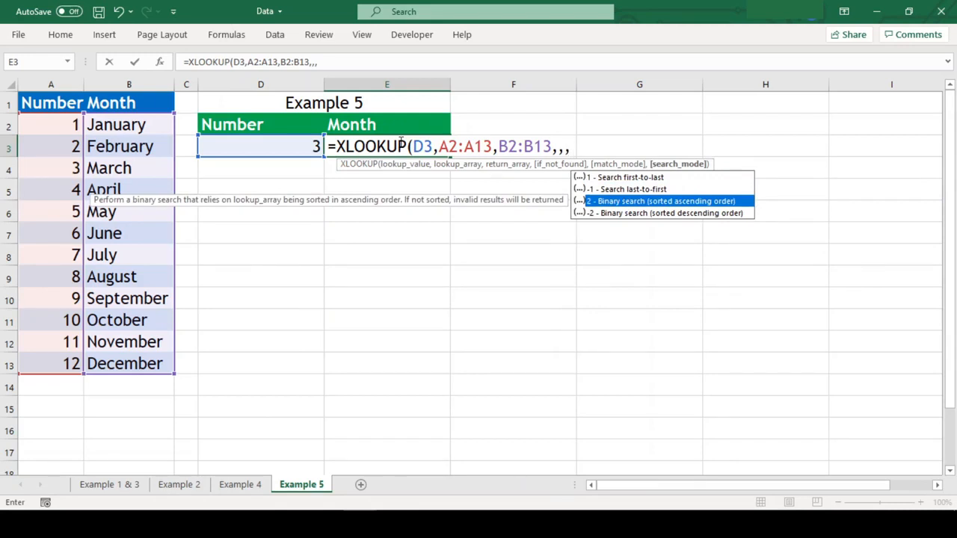
{"action": "type", "text": "2"}
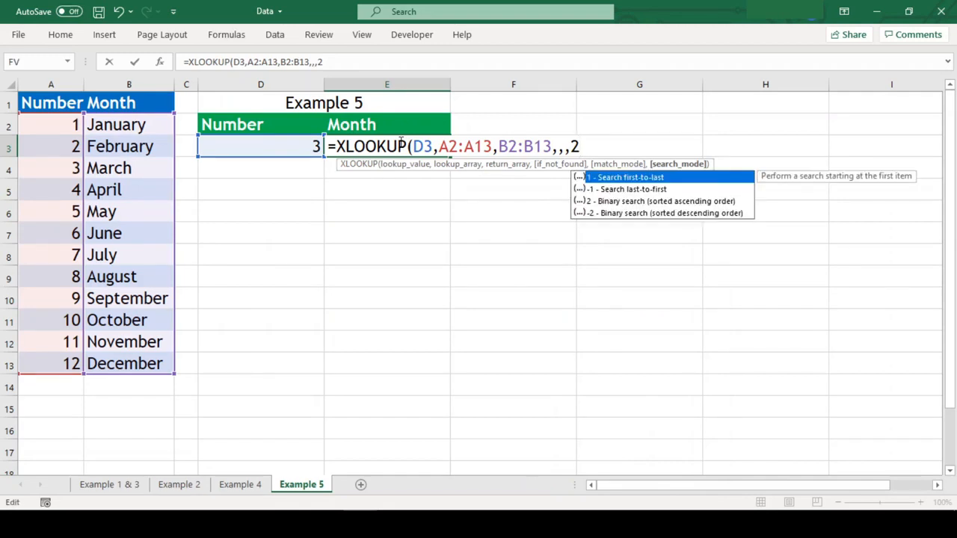
{"action": "type", "text": ")"}
{"action": "key", "text": "Return"}
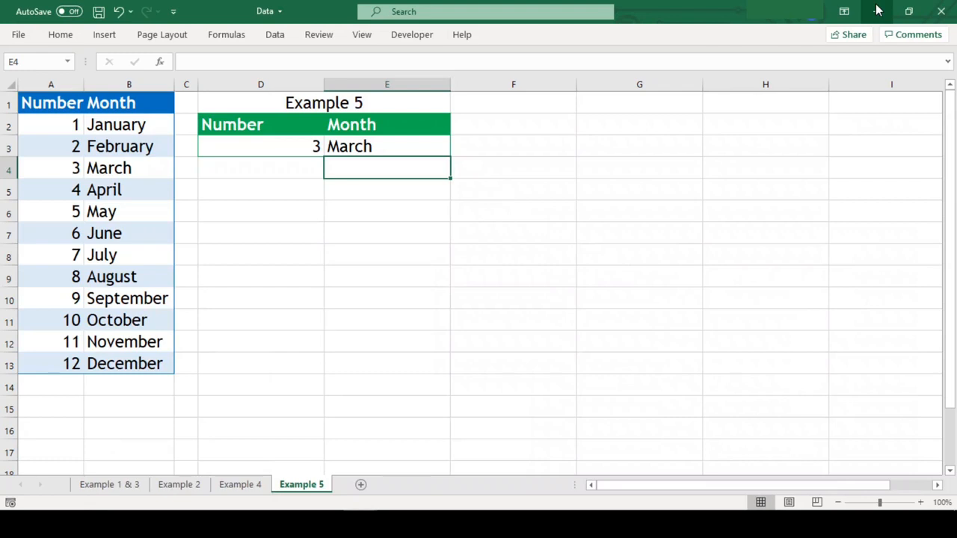
Change search_mode of the Example 5 formula in E3 to -2 (binary search, sorted descending order).
{"action": "key", "text": "Up"}
{"action": "key", "text": "F2"}
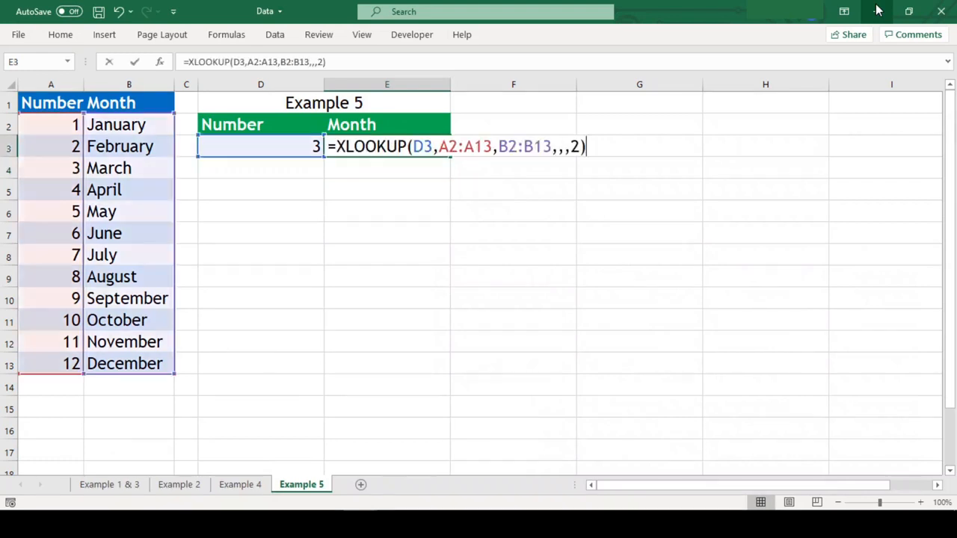
{"action": "key", "text": "Left"}
{"action": "key", "text": "Left"}
{"action": "type", "text": "-"}
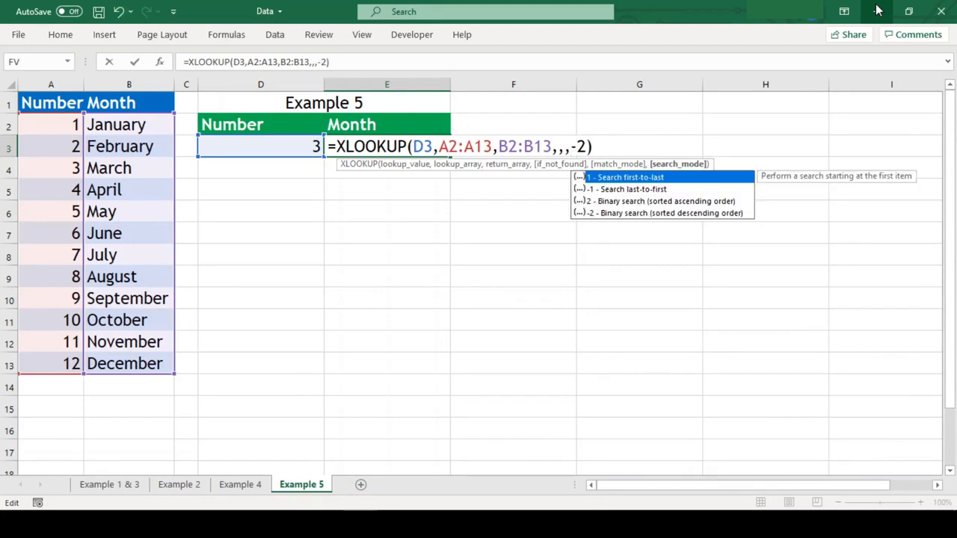
{"action": "key", "text": "Right"}
{"action": "key", "text": "Right"}
{"action": "key", "text": "Return"}
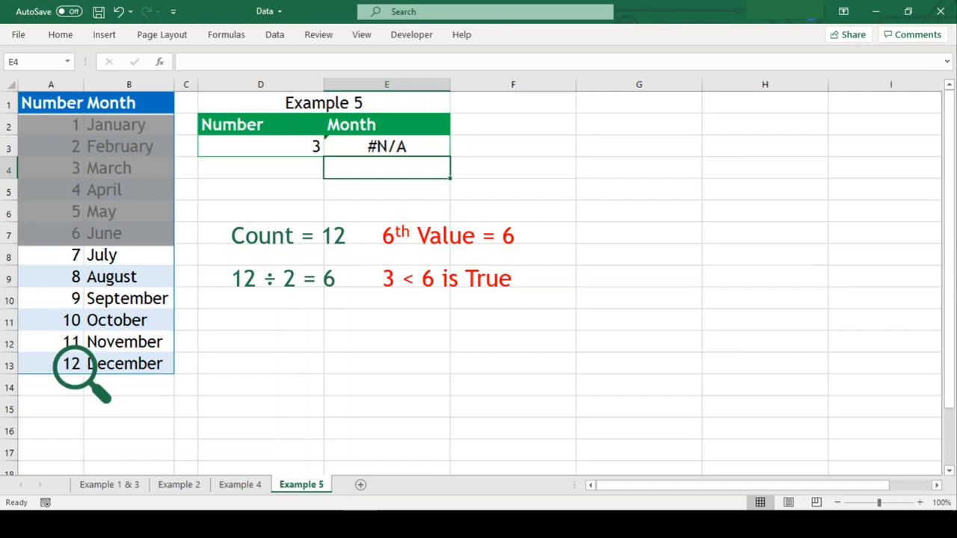
Sort the month table in A1:B13 by the Number column from largest to smallest.
{"action": "left_click_drag", "start_coordinate": [51, 102], "coordinate": [162, 357]}
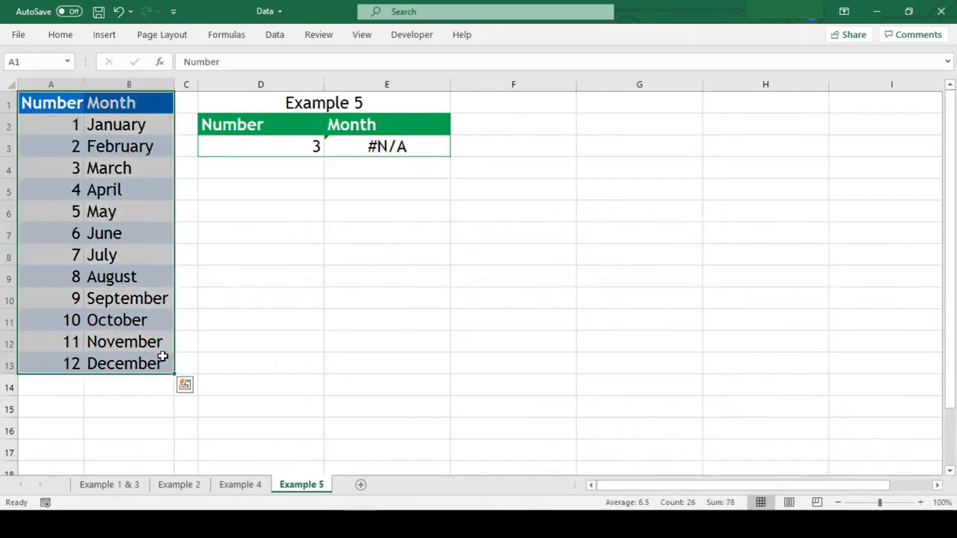
{"action": "left_click", "coordinate": [274, 35]}
{"action": "left_click", "coordinate": [546, 72]}
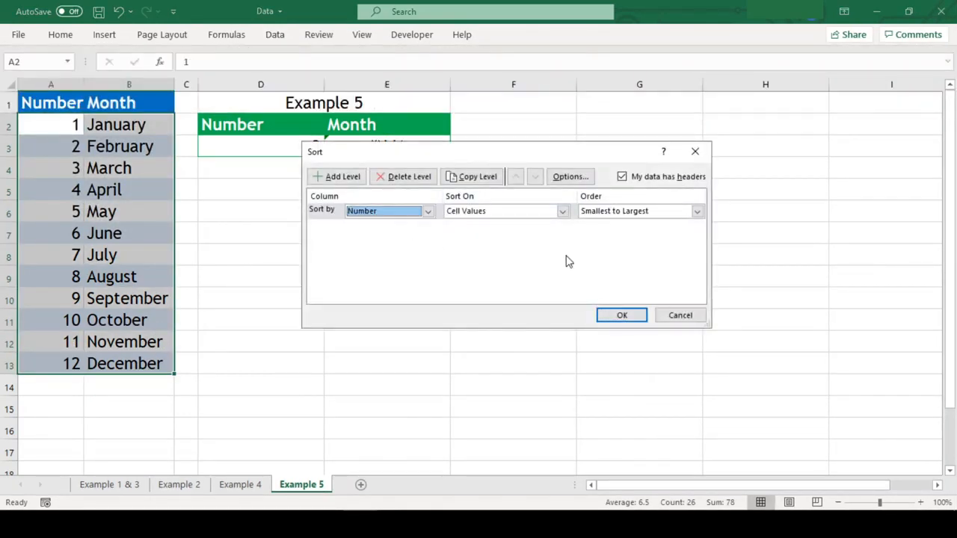
{"action": "left_click", "coordinate": [635, 210]}
{"action": "left_click", "coordinate": [627, 234]}
{"action": "left_click", "coordinate": [621, 314]}
{"action": "left_click", "coordinate": [624, 313]}
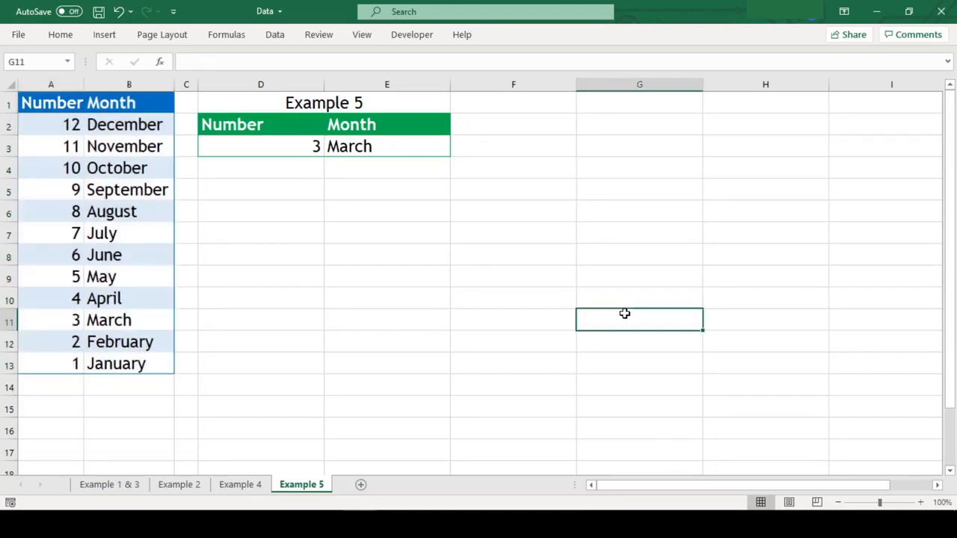
{"action": "left_click", "coordinate": [431, 168]}
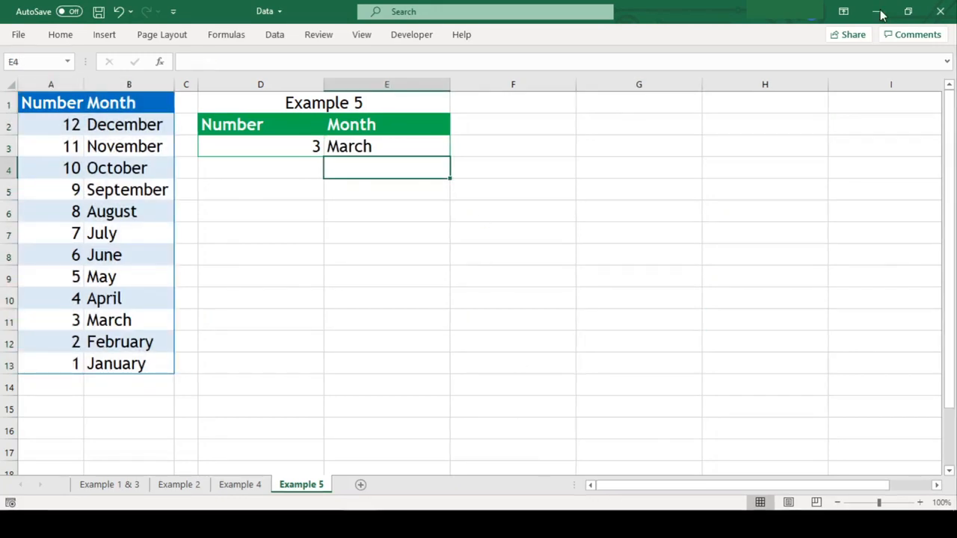